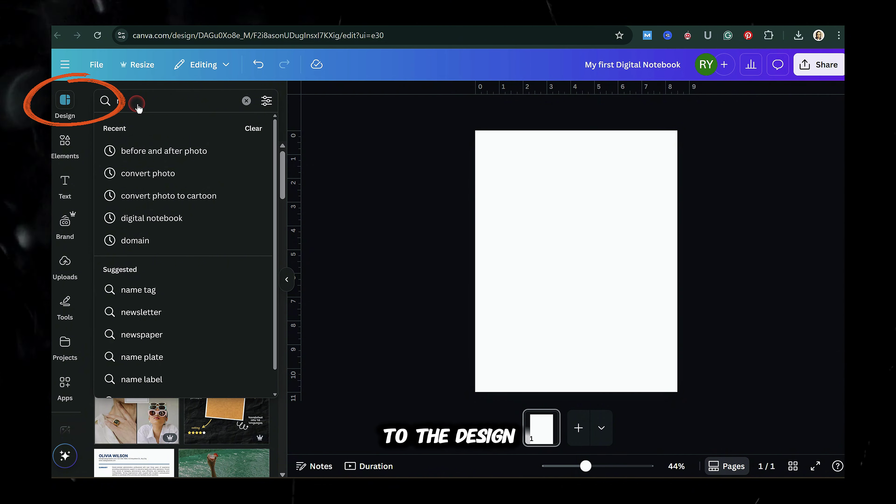
Step: Search the design templates for "notebook cover" and browse the available cover designs
{"action": "type", "text": "oteboo"}
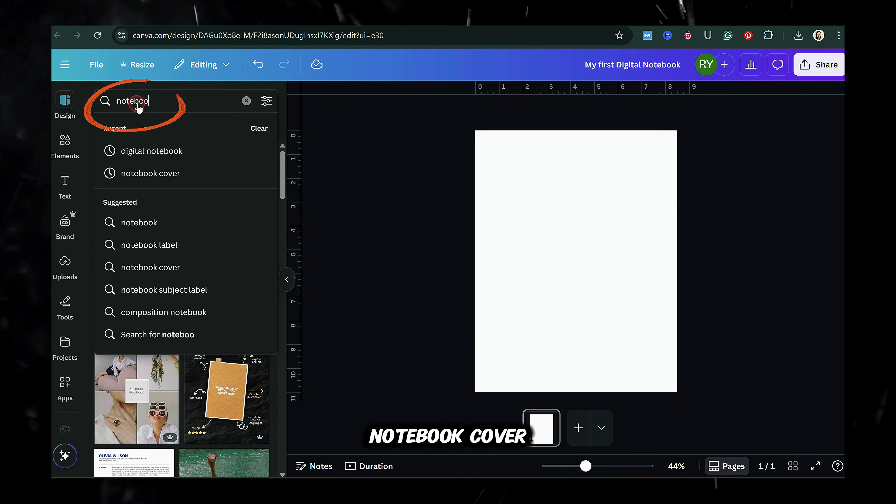
{"action": "type", "text": "k cover"}
{"action": "key", "text": "Return"}
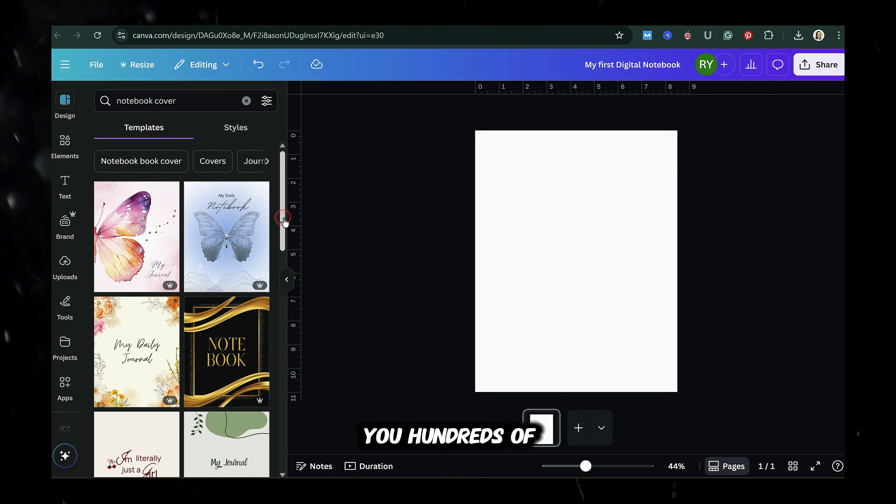
{"action": "left_click_drag", "start_coordinate": [284, 221], "coordinate": [283, 453]}
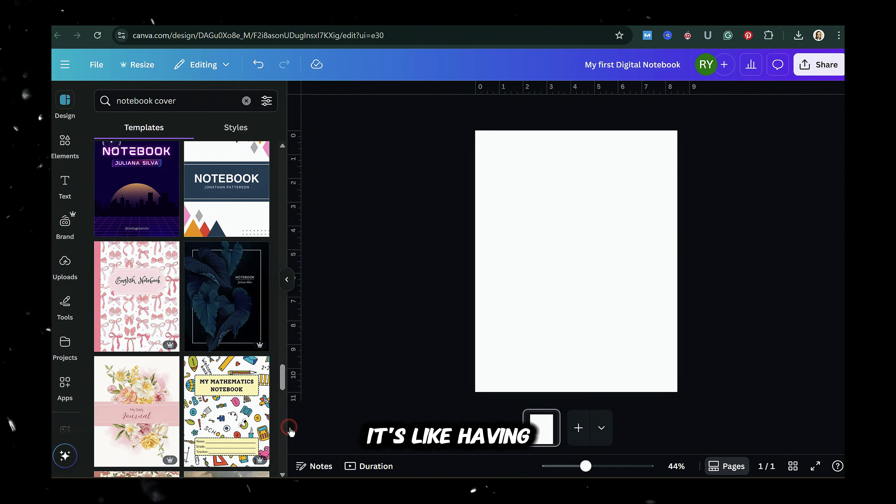
{"action": "left_click_drag", "start_coordinate": [288, 381], "coordinate": [283, 390]}
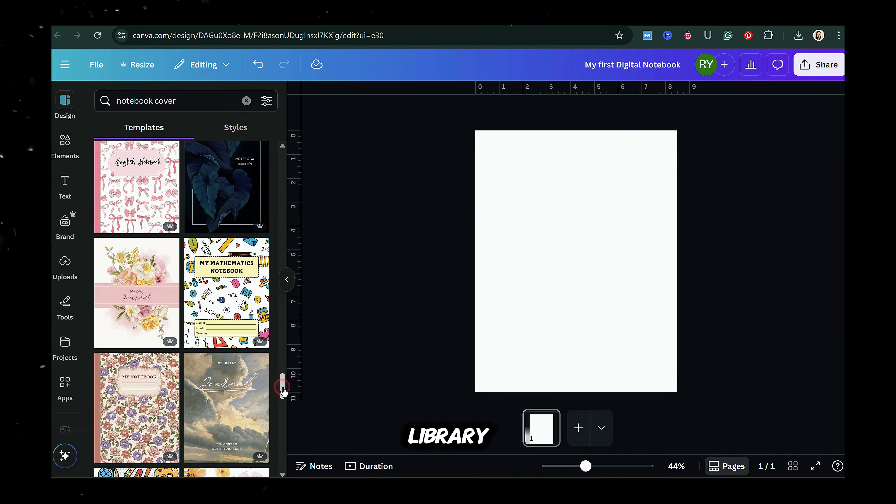
Step: Search the elements for "floral background" and browse the full set of matching graphics
{"action": "left_click", "coordinate": [65, 145]}
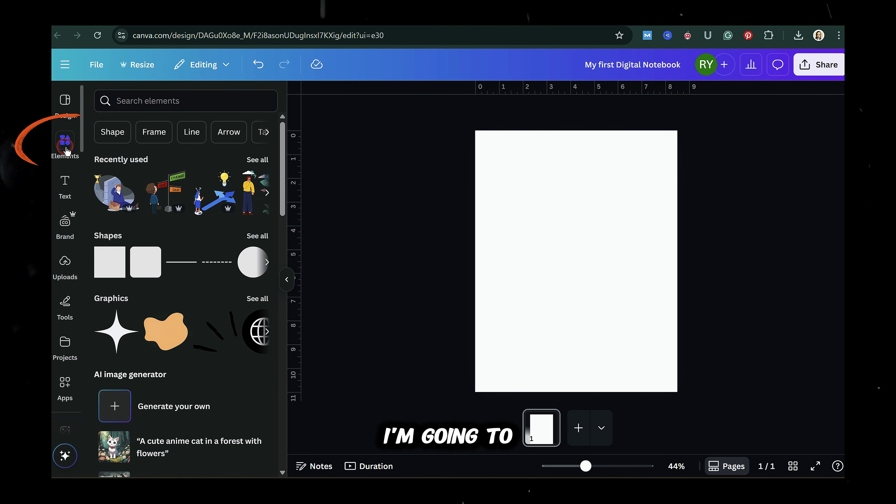
{"action": "left_click", "coordinate": [132, 102]}
{"action": "type", "text": "floral backgroun"}
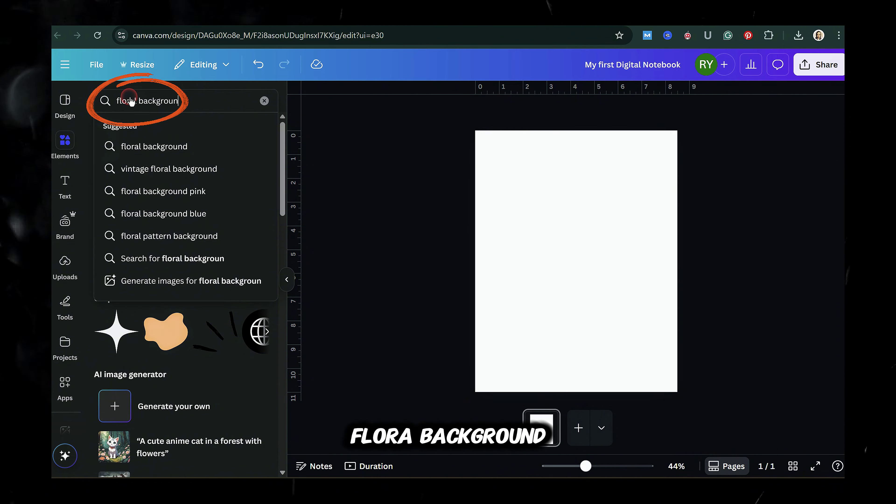
{"action": "type", "text": "d"}
{"action": "key", "text": "Return"}
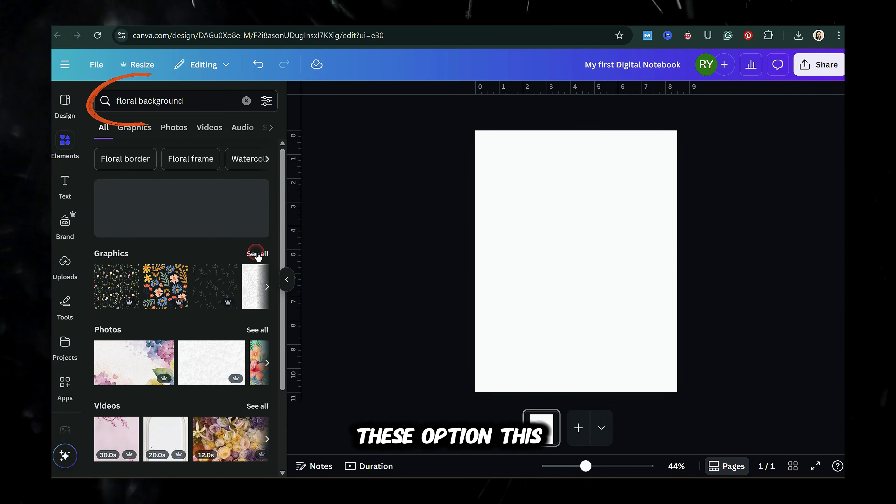
{"action": "left_click", "coordinate": [255, 254]}
{"action": "left_click_drag", "start_coordinate": [280, 176], "coordinate": [298, 407]}
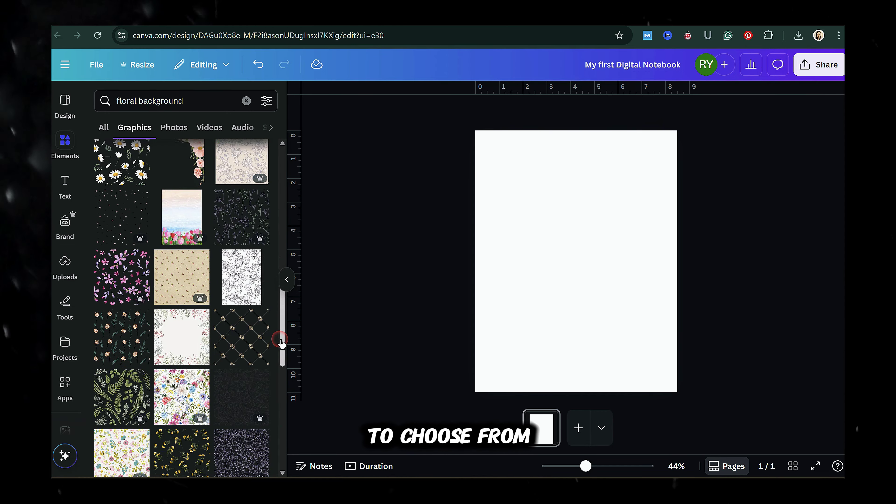
{"action": "left_click_drag", "start_coordinate": [281, 342], "coordinate": [281, 448]}
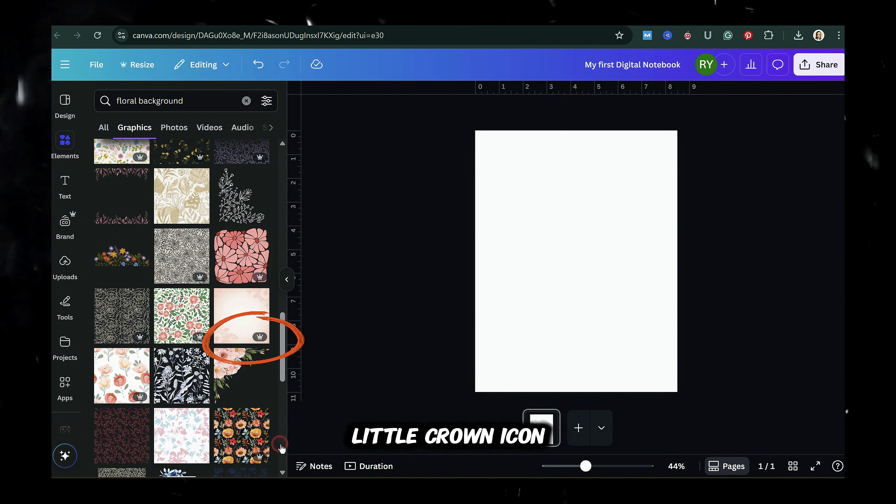
{"action": "mouse_move", "coordinate": [260, 338]}
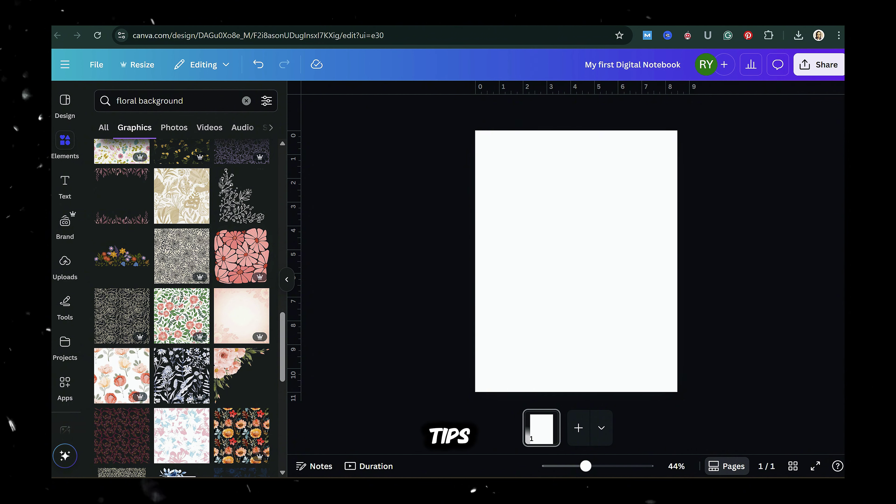
Step: Filter the floral background graphics by price to Free only
{"action": "left_click", "coordinate": [266, 101]}
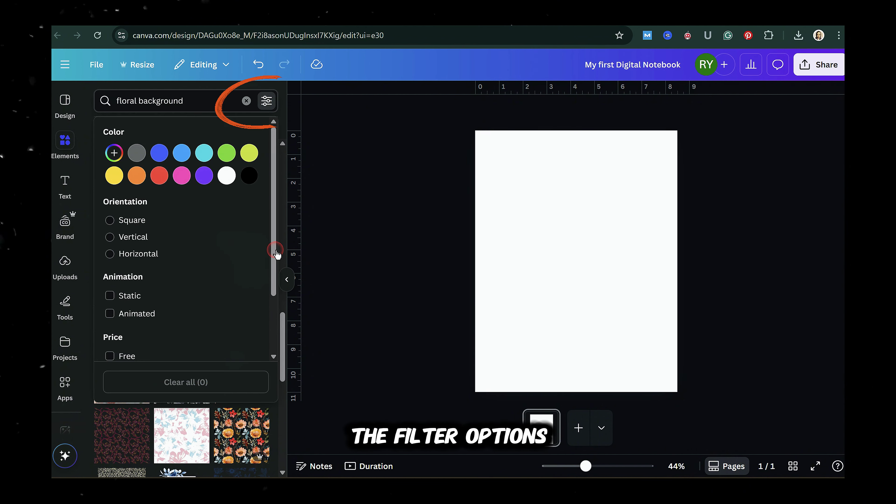
{"action": "left_click_drag", "start_coordinate": [276, 254], "coordinate": [266, 300]}
{"action": "left_click", "coordinate": [126, 281]}
{"action": "left_click", "coordinate": [357, 278]}
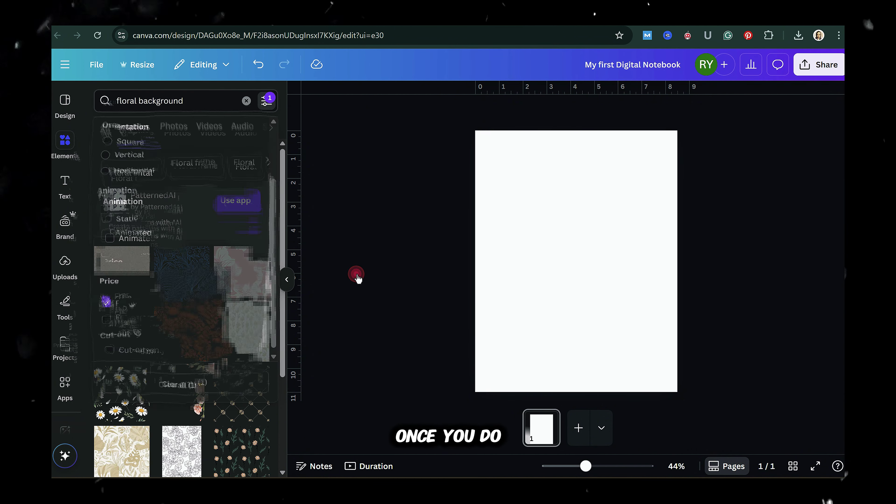
Step: Insert the blue, orange and green floral pattern graphic and enlarge it from the page's upper-left corner to cover the whole page
{"action": "scroll", "coordinate": [292, 236], "scroll_direction": "down", "scroll_amount": 5}
{"action": "left_click_drag", "start_coordinate": [281, 275], "coordinate": [284, 426]}
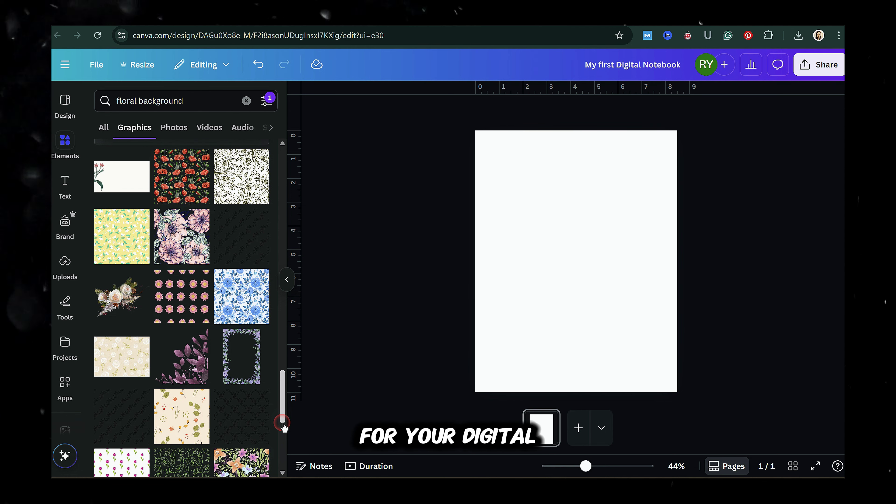
{"action": "scroll", "coordinate": [211, 406], "scroll_direction": "down", "scroll_amount": 5}
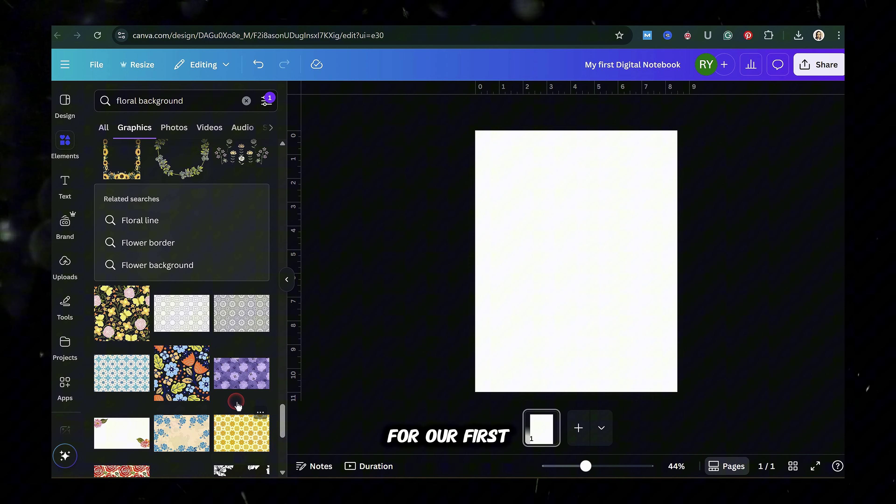
{"action": "left_click", "coordinate": [180, 385]}
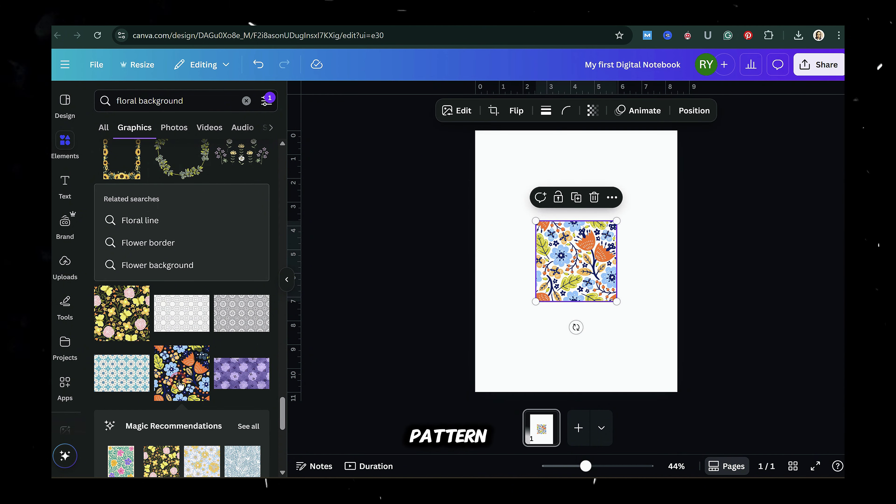
{"action": "left_click_drag", "start_coordinate": [553, 253], "coordinate": [529, 221]}
{"action": "left_click_drag", "start_coordinate": [589, 268], "coordinate": [745, 400]}
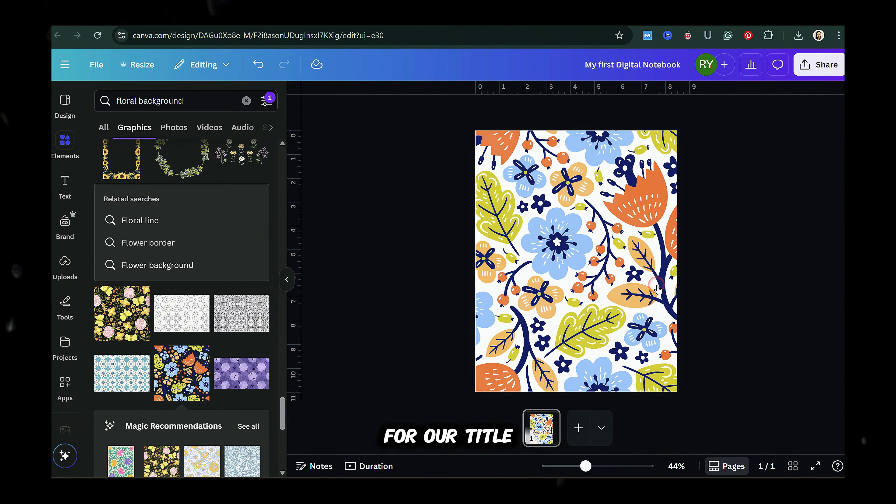
Step: Add a rectangle over the floral background and stretch it horizontally across most of the cover's width
{"action": "left_click", "coordinate": [658, 288]}
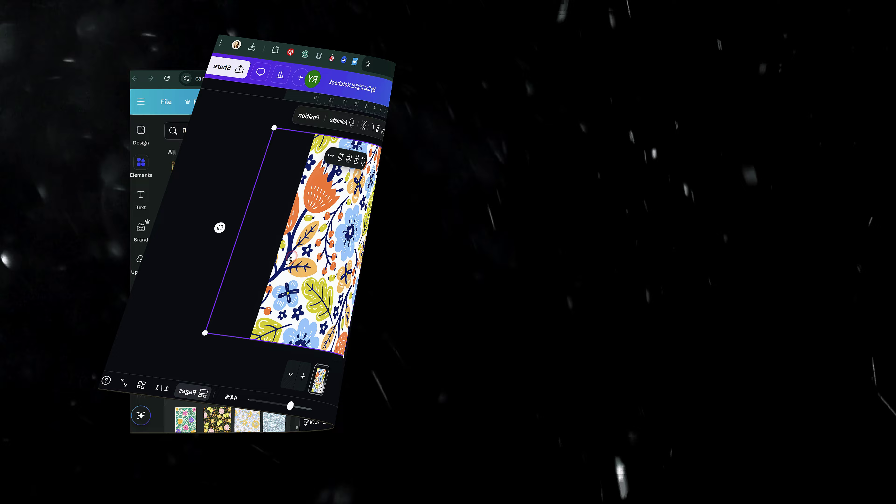
{"action": "key", "text": "r"}
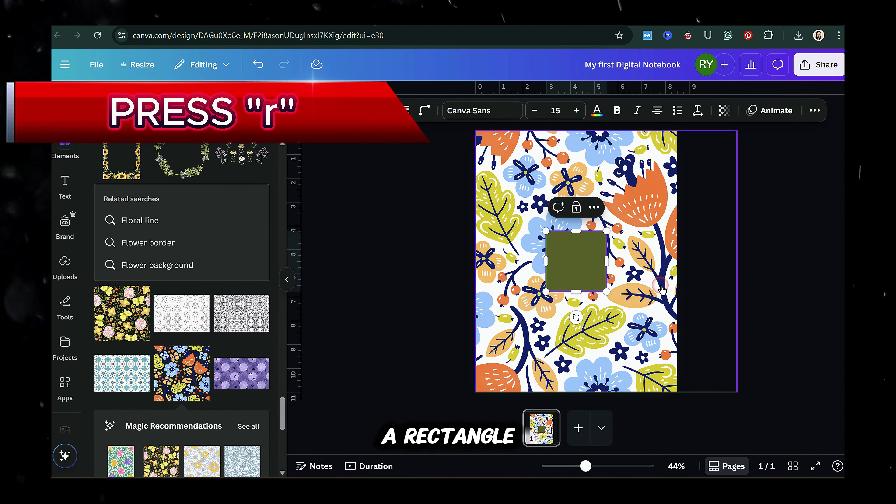
{"action": "left_click_drag", "start_coordinate": [607, 261], "coordinate": [669, 261]}
{"action": "left_click", "coordinate": [577, 260]}
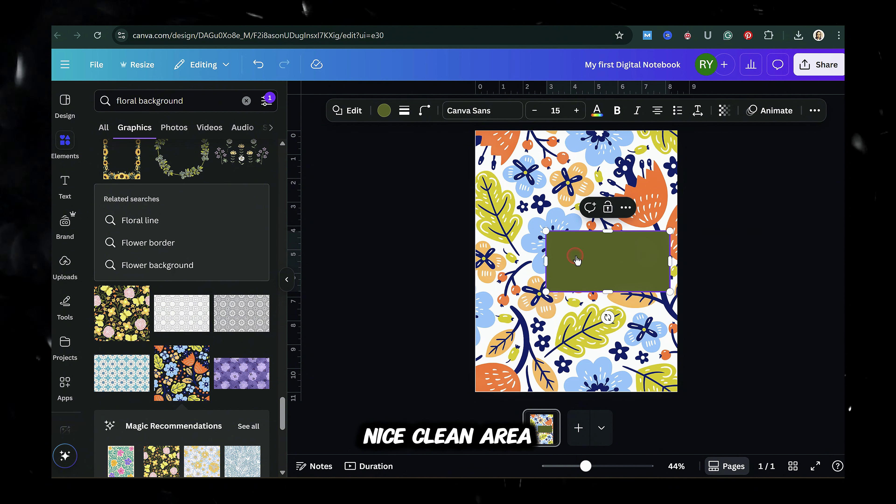
{"action": "left_click_drag", "start_coordinate": [545, 263], "coordinate": [511, 263]}
{"action": "left_click", "coordinate": [529, 247]}
Step: Fill the rectangle with white and move it up, centred horizontally on the cover
{"action": "left_click", "coordinate": [386, 110]}
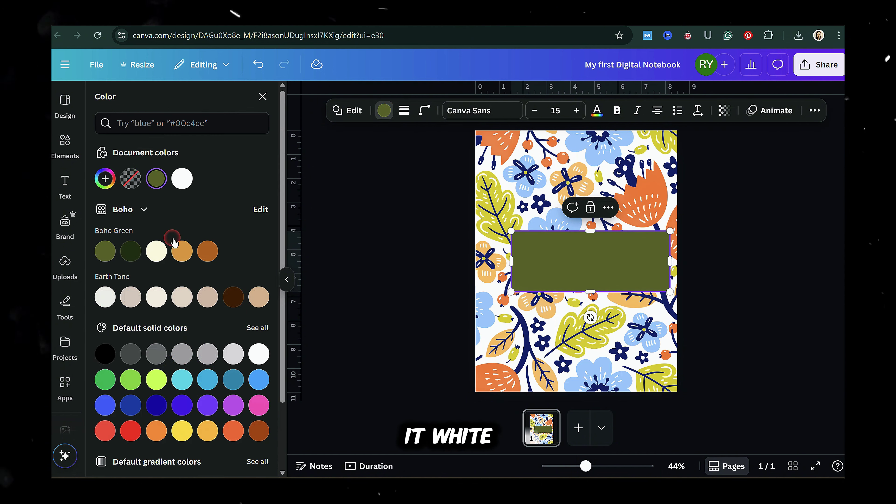
{"action": "left_click", "coordinate": [180, 179]}
{"action": "left_click_drag", "start_coordinate": [627, 268], "coordinate": [614, 243]}
{"action": "left_click", "coordinate": [755, 310]}
Step: Round the corners of the white rectangle
{"action": "left_click", "coordinate": [577, 234]}
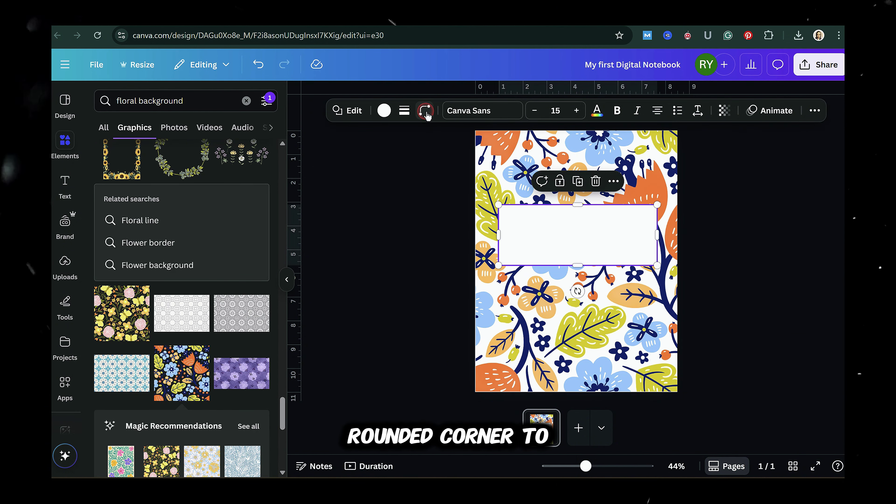
{"action": "left_click", "coordinate": [424, 110]}
{"action": "left_click_drag", "start_coordinate": [403, 158], "coordinate": [417, 157]}
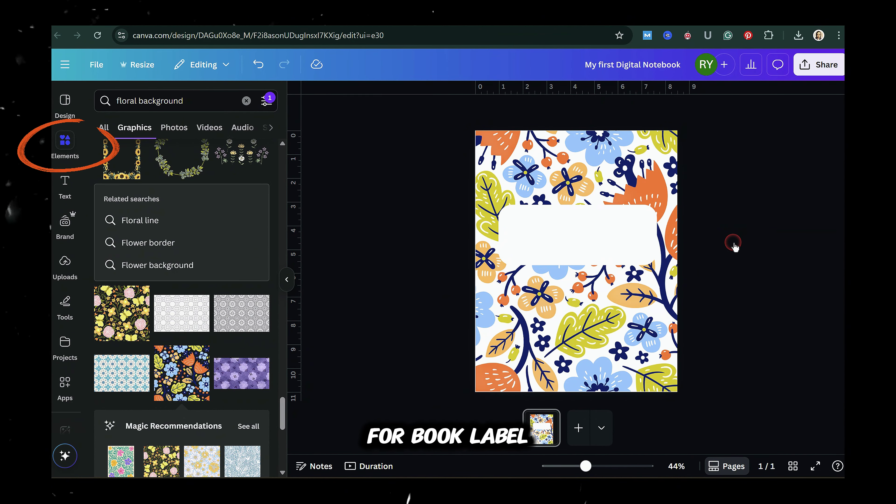
Step: Search the elements for "book label" and list all matching graphics
{"action": "left_click", "coordinate": [246, 101]}
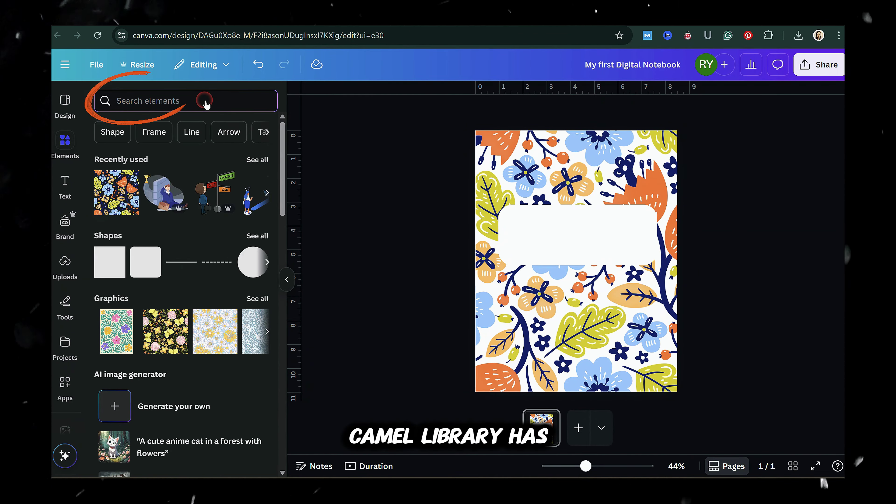
{"action": "type", "text": "book lab"}
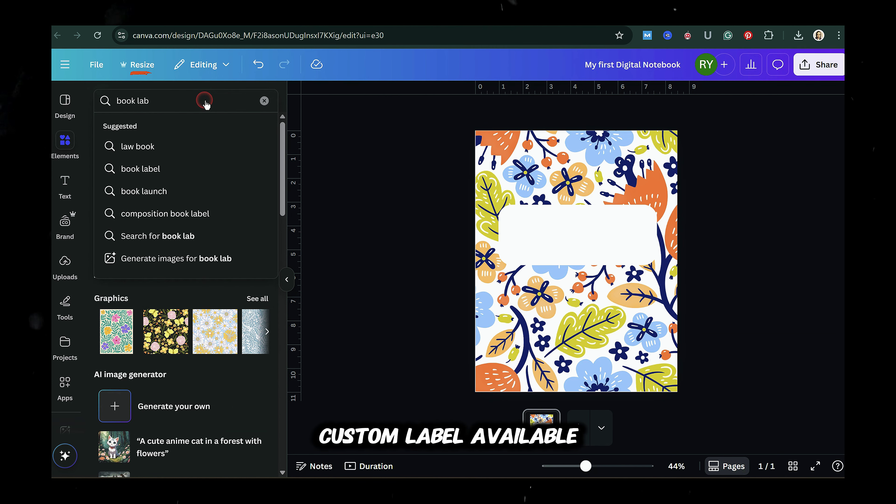
{"action": "type", "text": "el"}
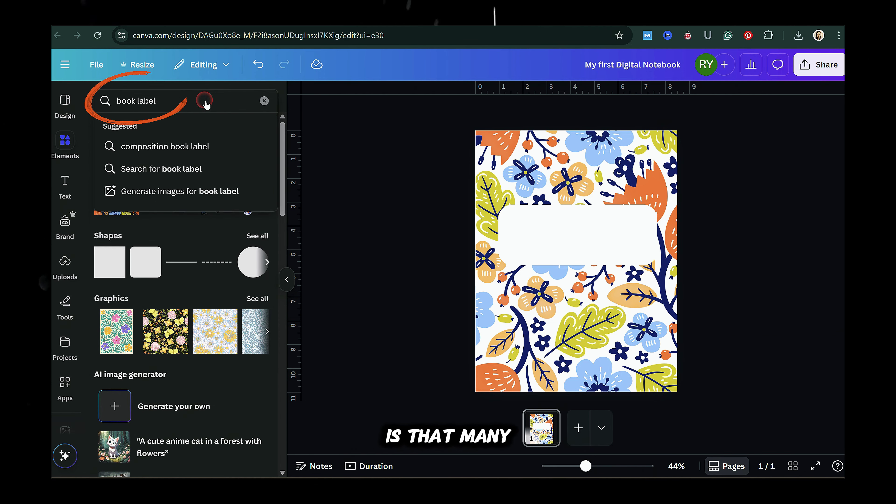
{"action": "key", "text": "Return"}
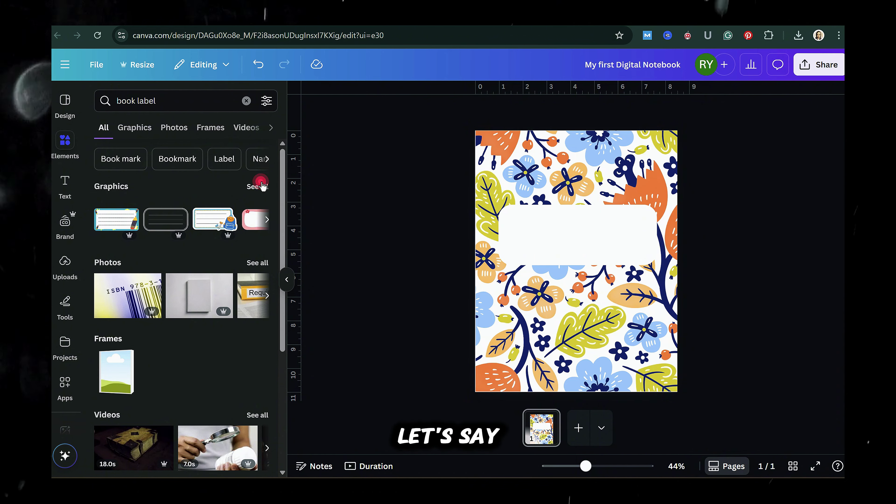
{"action": "left_click", "coordinate": [262, 186]}
Step: Insert the blank white label with the ornate thin border, enlarge it and centre it horizontally on the cover's upper half
{"action": "scroll", "coordinate": [135, 332], "scroll_direction": "down", "scroll_amount": 6}
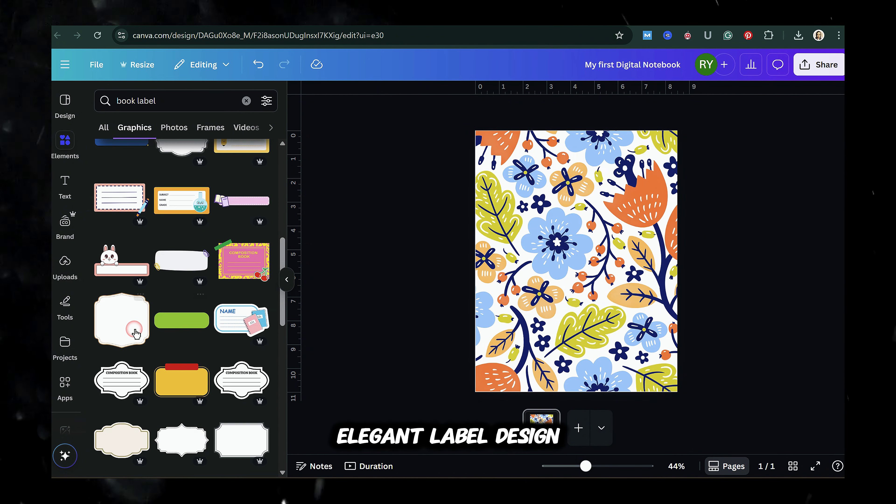
{"action": "left_click", "coordinate": [136, 332]}
{"action": "left_click_drag", "start_coordinate": [572, 257], "coordinate": [547, 202]}
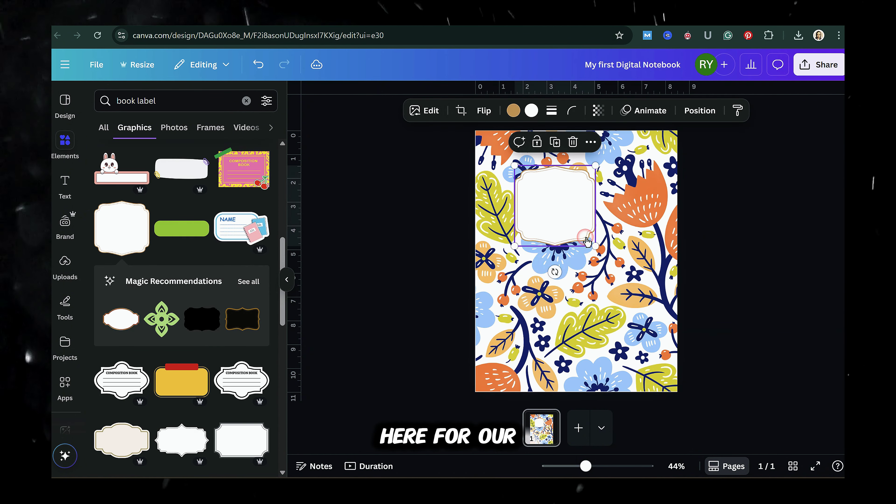
{"action": "left_click_drag", "start_coordinate": [587, 243], "coordinate": [635, 296]}
{"action": "left_click", "coordinate": [383, 243]}
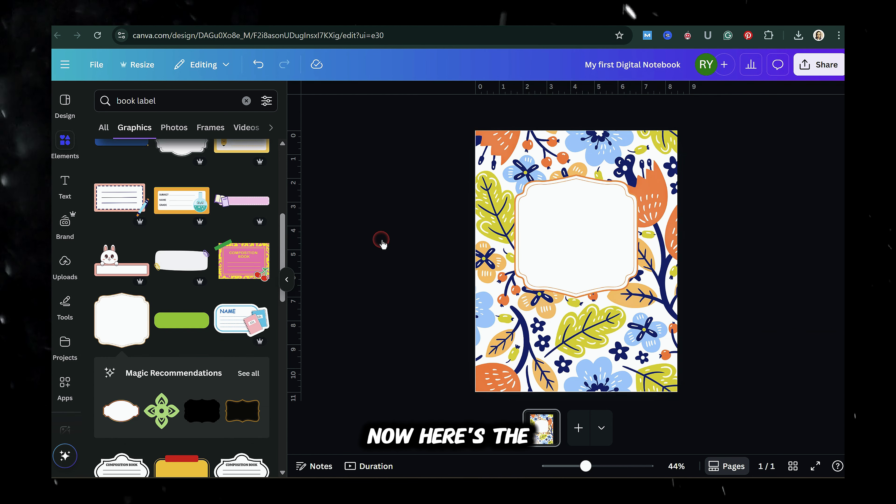
{"action": "left_click_drag", "start_coordinate": [564, 232], "coordinate": [572, 248]}
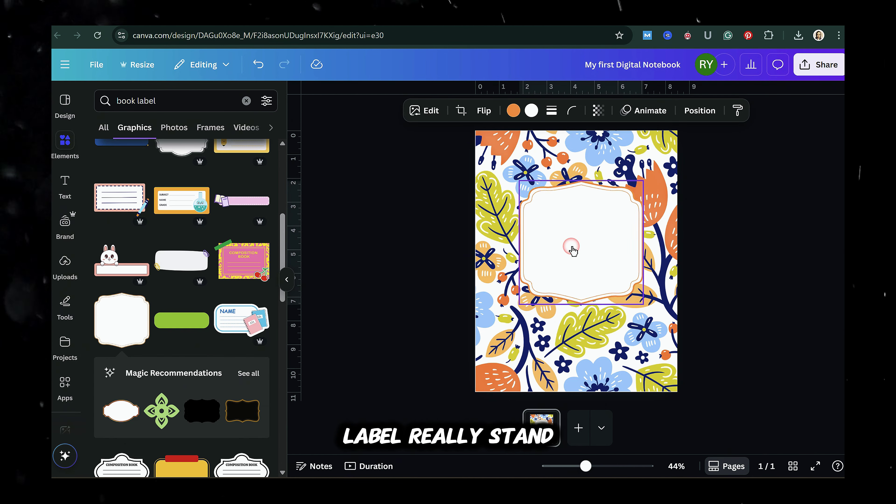
{"action": "left_click", "coordinate": [732, 252]}
Step: Apply a Drop shadow effect to the label graphic and adjust the shadow's settings
{"action": "left_click", "coordinate": [613, 242]}
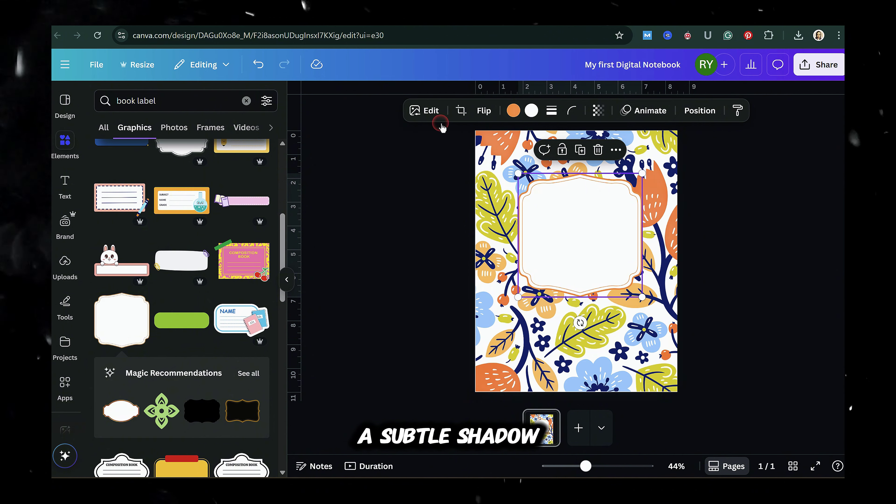
{"action": "left_click", "coordinate": [425, 112]}
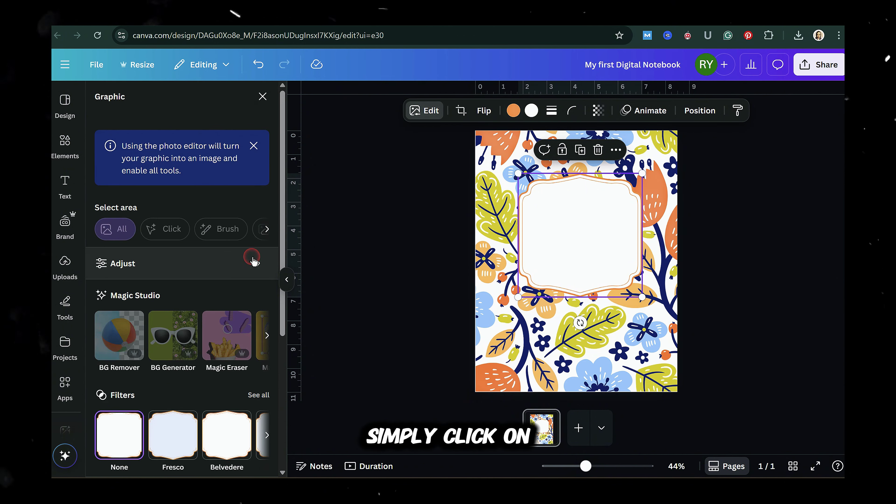
{"action": "left_click_drag", "start_coordinate": [279, 247], "coordinate": [282, 360]}
{"action": "left_click", "coordinate": [116, 354]}
{"action": "left_click", "coordinate": [191, 218]}
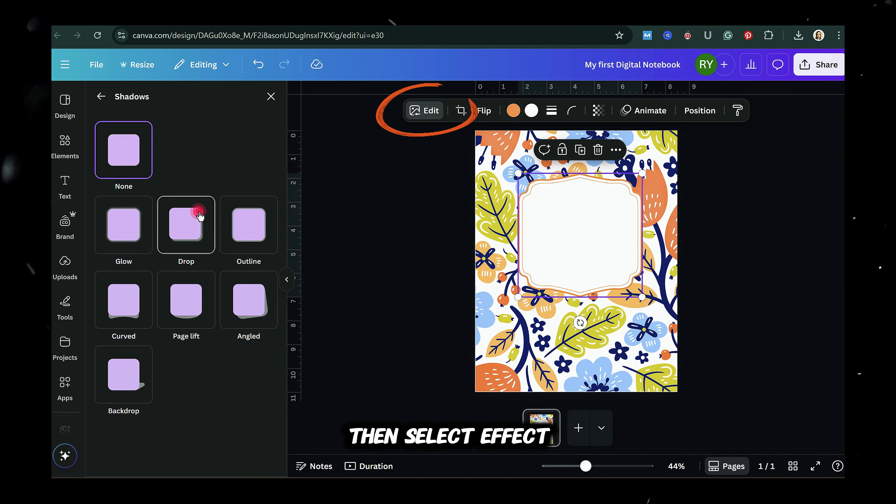
{"action": "left_click_drag", "start_coordinate": [287, 218], "coordinate": [282, 323]}
{"action": "left_click_drag", "start_coordinate": [173, 458], "coordinate": [278, 457]}
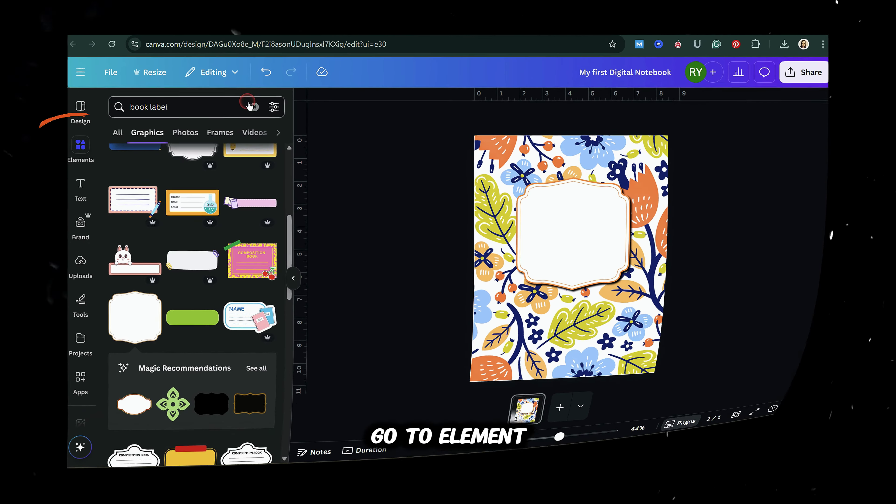
Step: Search the elements for "binder ring" and browse all the matching graphics
{"action": "left_click", "coordinate": [251, 106]}
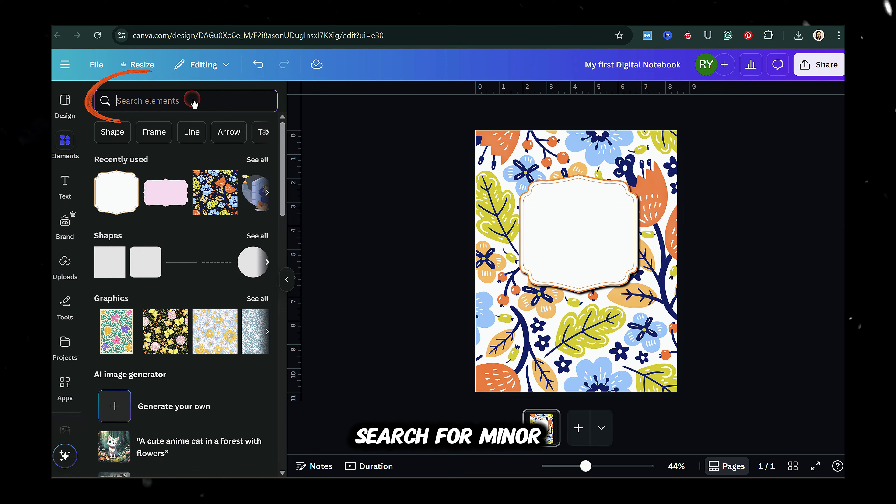
{"action": "type", "text": "binder ring"}
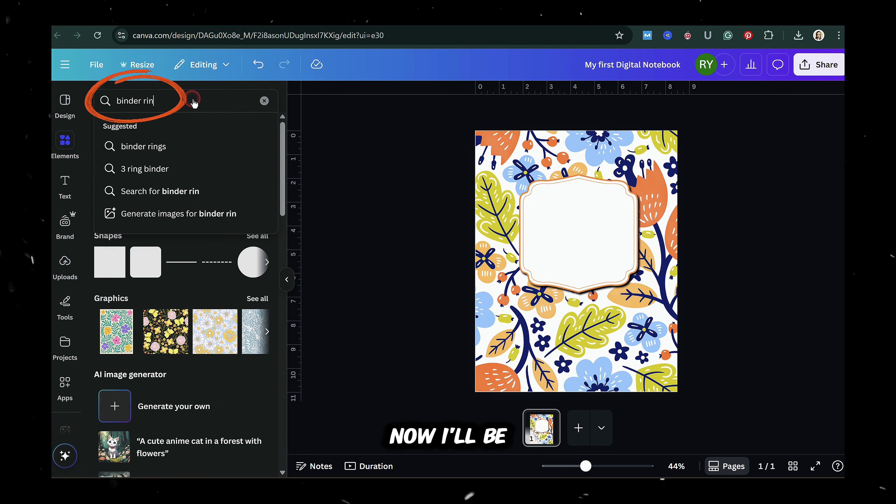
{"action": "key", "text": "Return"}
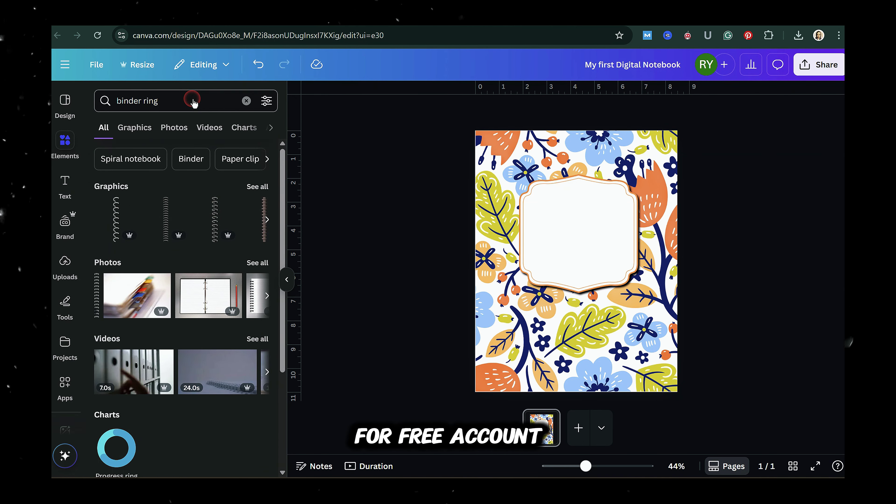
{"action": "left_click", "coordinate": [257, 187]}
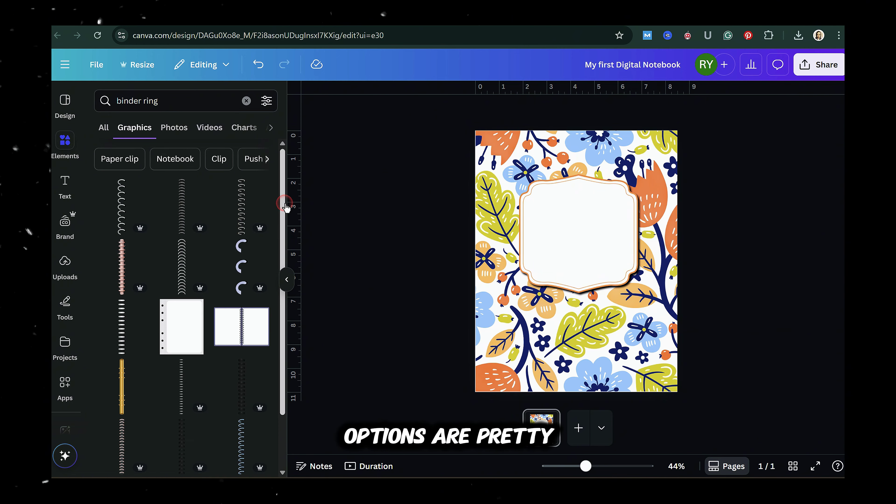
{"action": "left_click_drag", "start_coordinate": [285, 205], "coordinate": [287, 409]}
{"action": "left_click_drag", "start_coordinate": [287, 348], "coordinate": [274, 205]}
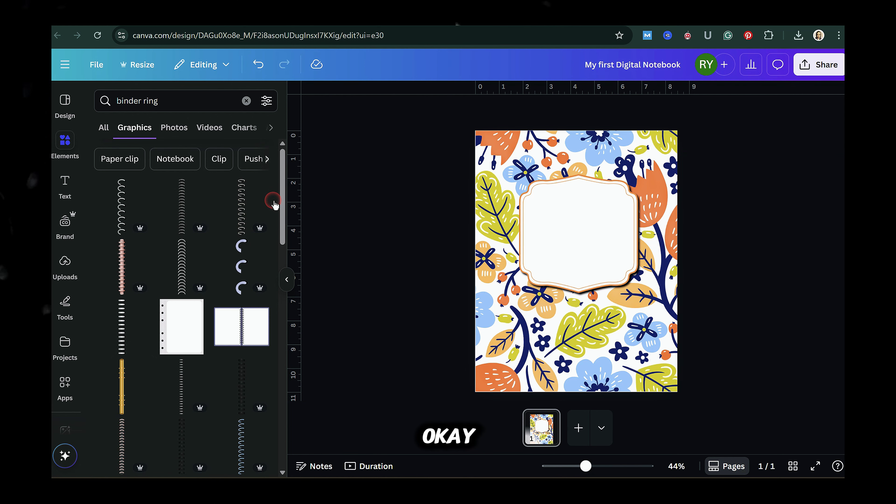
Step: Filter the binder ring graphics by price to show only free ones
{"action": "left_click", "coordinate": [265, 101]}
{"action": "left_click", "coordinate": [109, 356]}
{"action": "left_click", "coordinate": [370, 195]}
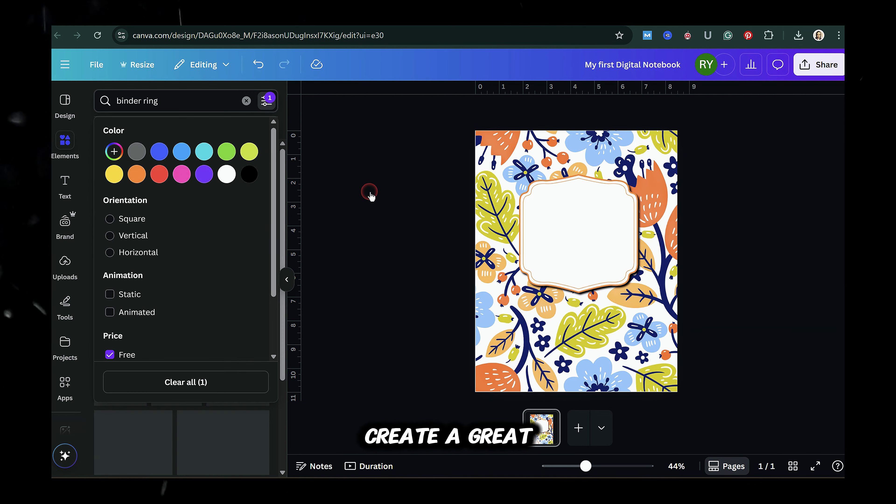
Step: Insert the plain vertical binder ring graphic and line the cover's left edge with it from top to bottom
{"action": "left_click", "coordinate": [121, 207]}
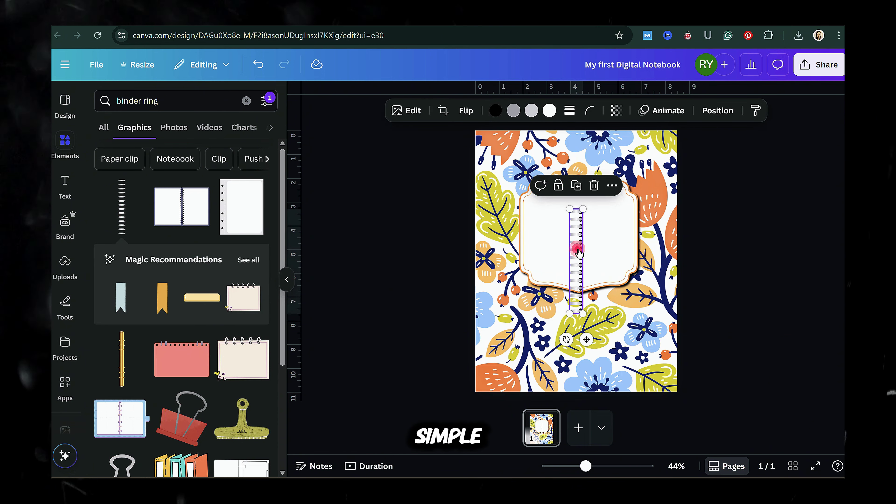
{"action": "left_click_drag", "start_coordinate": [577, 252], "coordinate": [483, 180]}
{"action": "left_click_drag", "start_coordinate": [483, 175], "coordinate": [476, 176]}
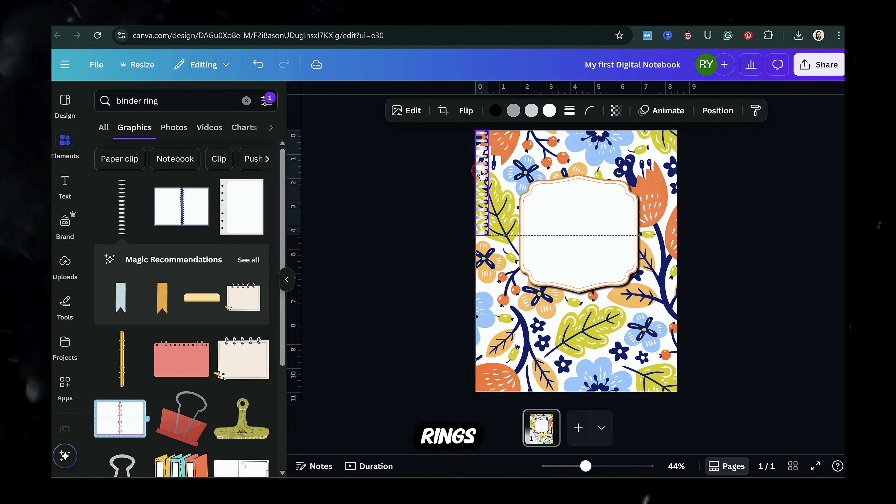
{"action": "left_click_drag", "start_coordinate": [482, 235], "coordinate": [483, 390]}
{"action": "left_click", "coordinate": [474, 233]}
{"action": "left_click", "coordinate": [738, 263]}
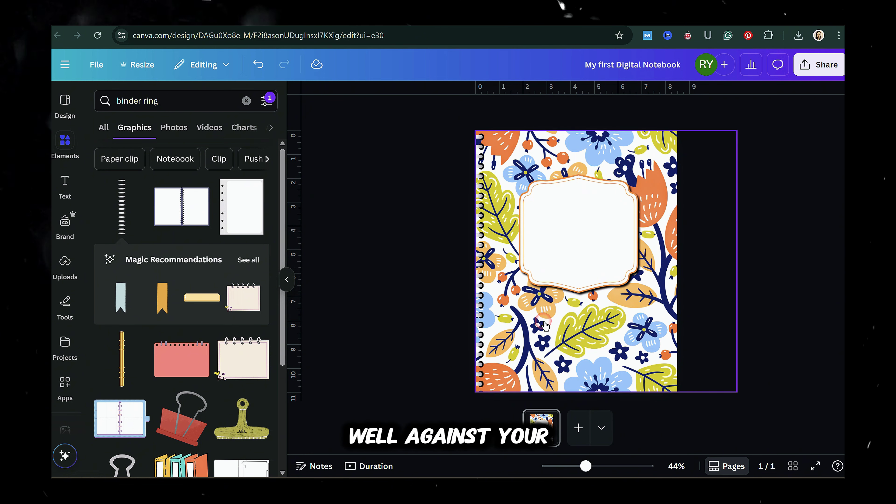
Step: Change the medium gray colour of the binder ring strips to black
{"action": "left_click", "coordinate": [480, 203]}
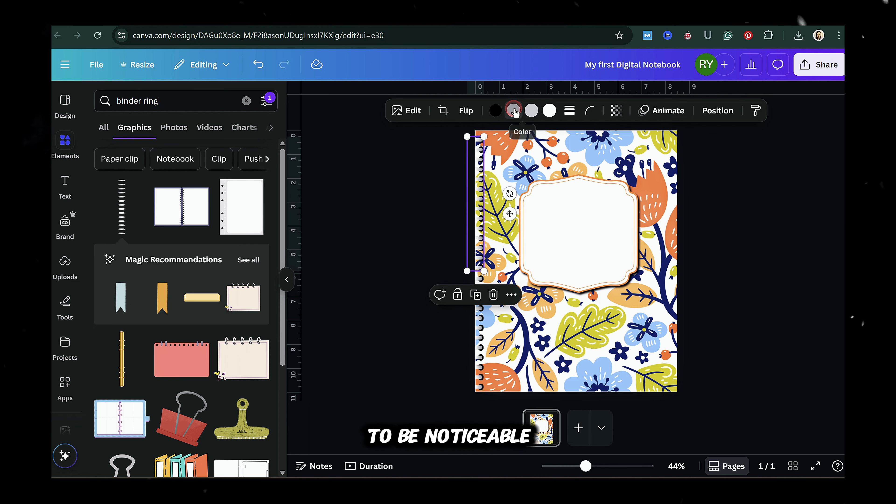
{"action": "left_click", "coordinate": [514, 111]}
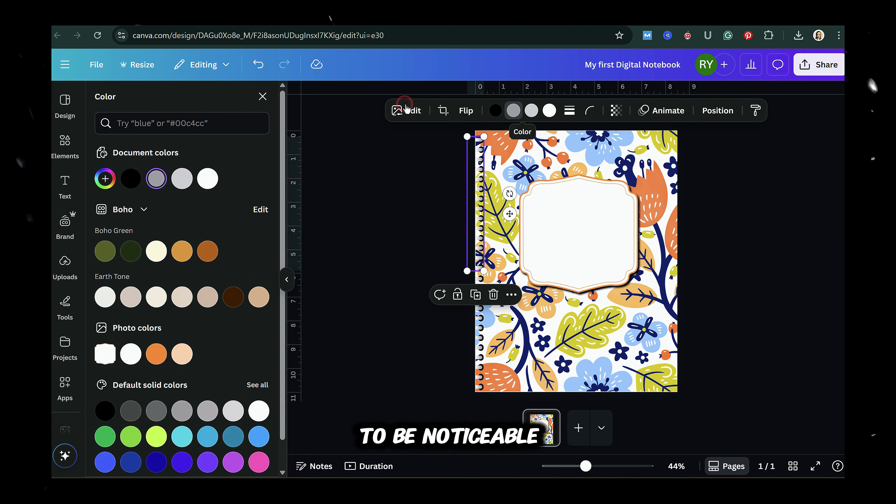
{"action": "left_click", "coordinate": [104, 411]}
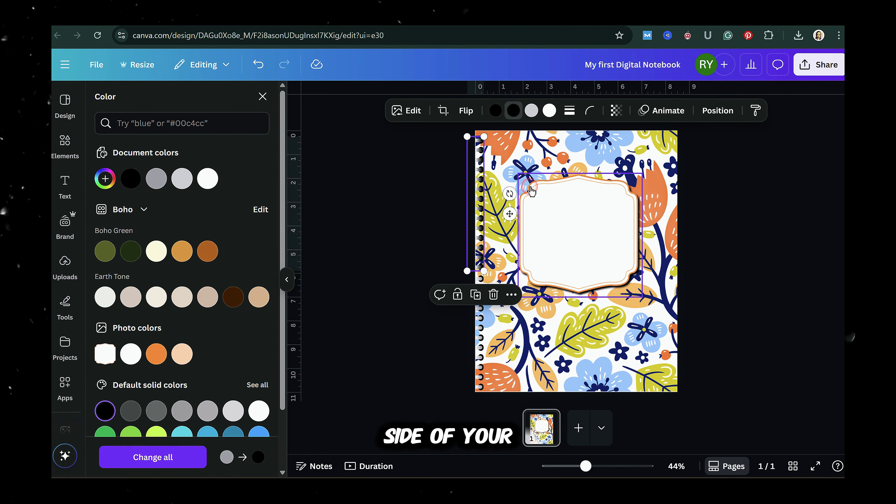
{"action": "left_click", "coordinate": [479, 328]}
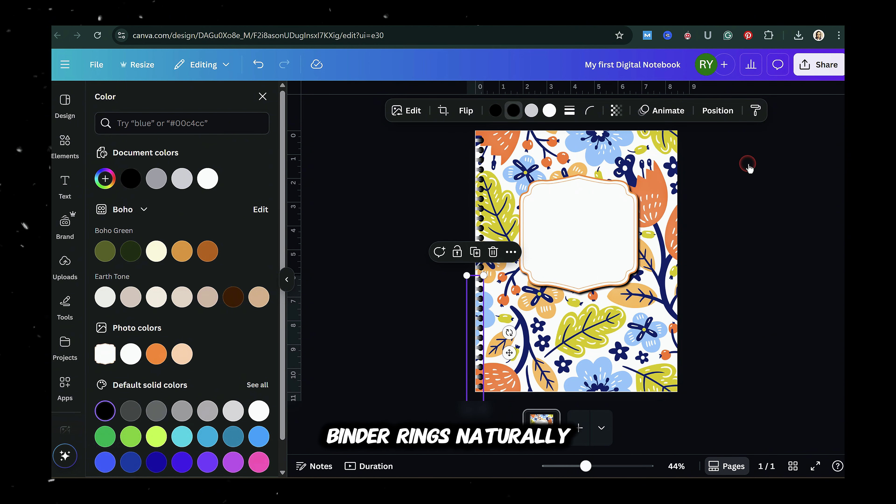
{"action": "left_click", "coordinate": [734, 216]}
Step: Shift the binder rings slightly inward from the cover's left edge
{"action": "left_click", "coordinate": [481, 211]}
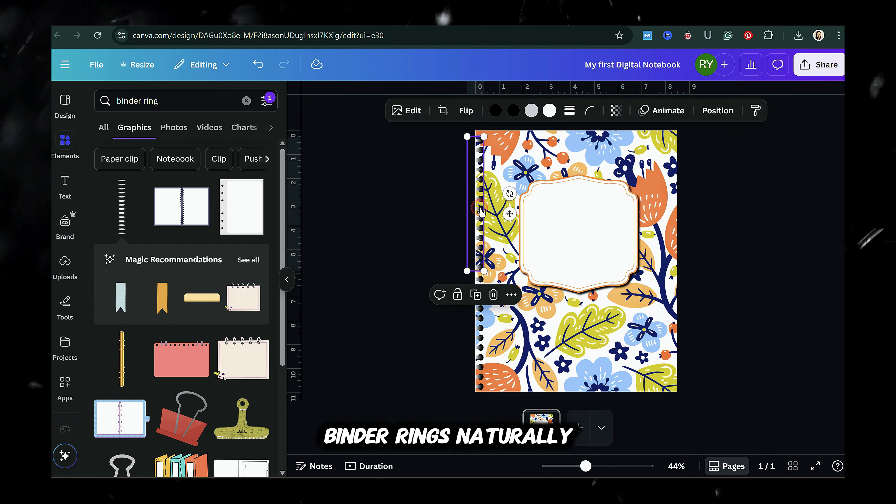
{"action": "left_click_drag", "start_coordinate": [481, 212], "coordinate": [485, 211]}
{"action": "left_click", "coordinate": [747, 263]}
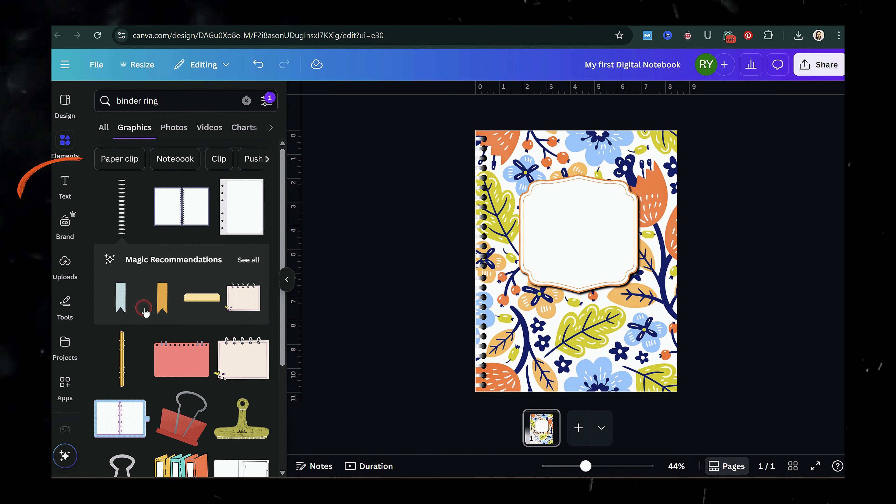
Step: Add a heading text in the Norwester font and place it in the upper part of the white label
{"action": "left_click", "coordinate": [65, 185]}
{"action": "left_click", "coordinate": [167, 278]}
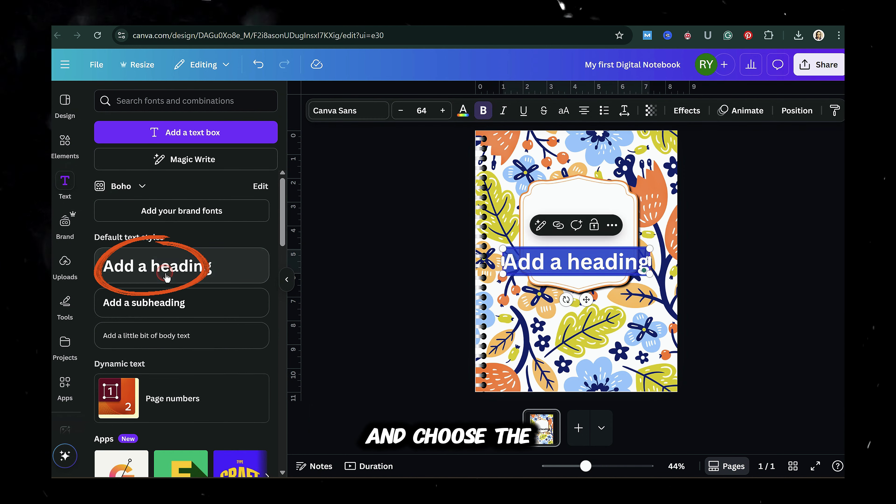
{"action": "left_click", "coordinate": [363, 110]}
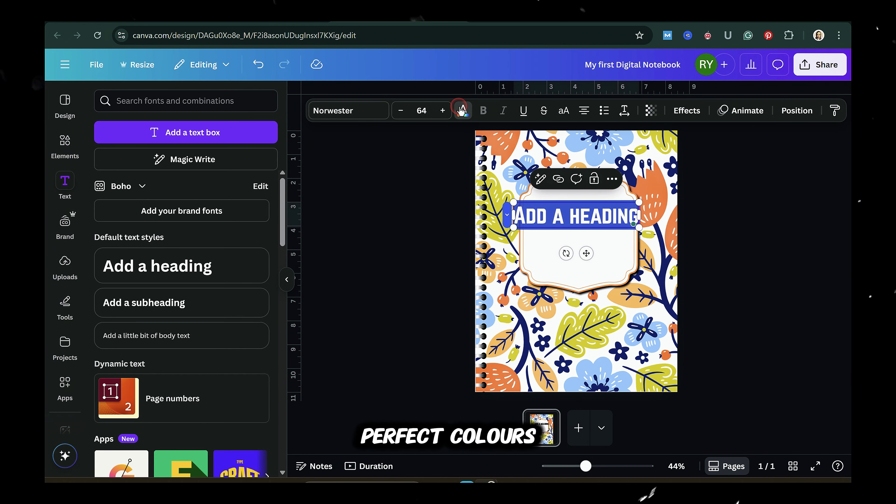
Step: Colour the heading text with the orange from the photo colours
{"action": "left_click", "coordinate": [461, 110]}
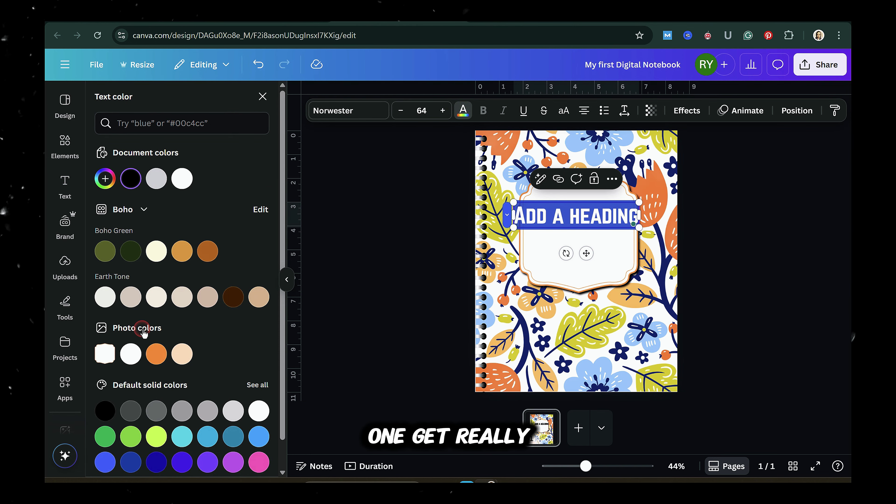
{"action": "left_click", "coordinate": [157, 355]}
{"action": "left_click", "coordinate": [377, 275]}
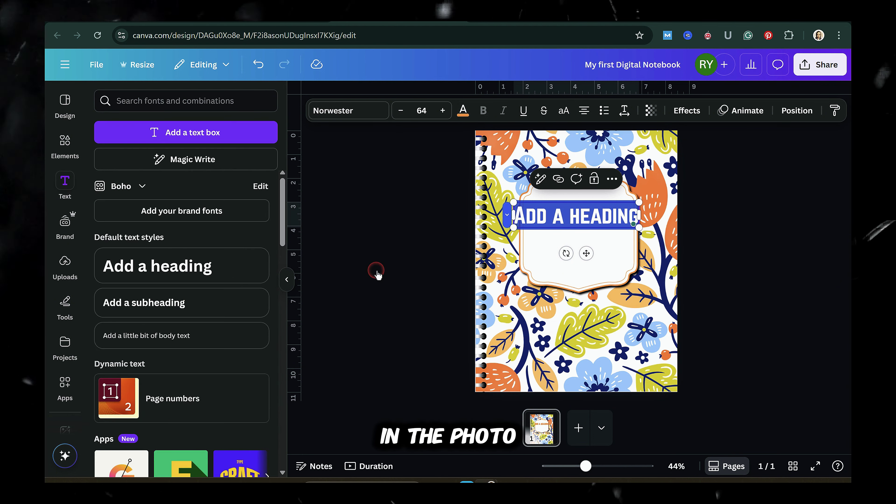
{"action": "left_click", "coordinate": [377, 275]}
Step: Reduce the heading's font size to 52 and reposition the text within the upper part of the label
{"action": "left_click", "coordinate": [527, 216]}
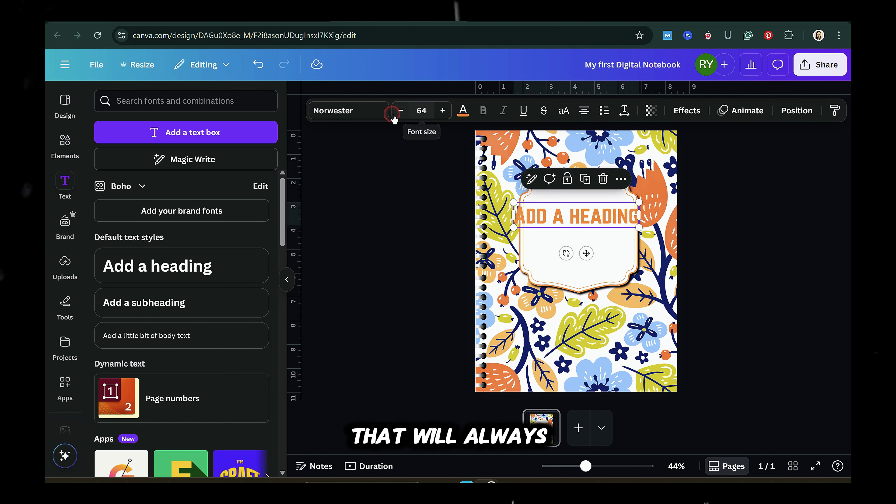
{"action": "left_click", "coordinate": [400, 110]}
{"action": "left_click", "coordinate": [400, 111]}
{"action": "left_click", "coordinate": [400, 111]}
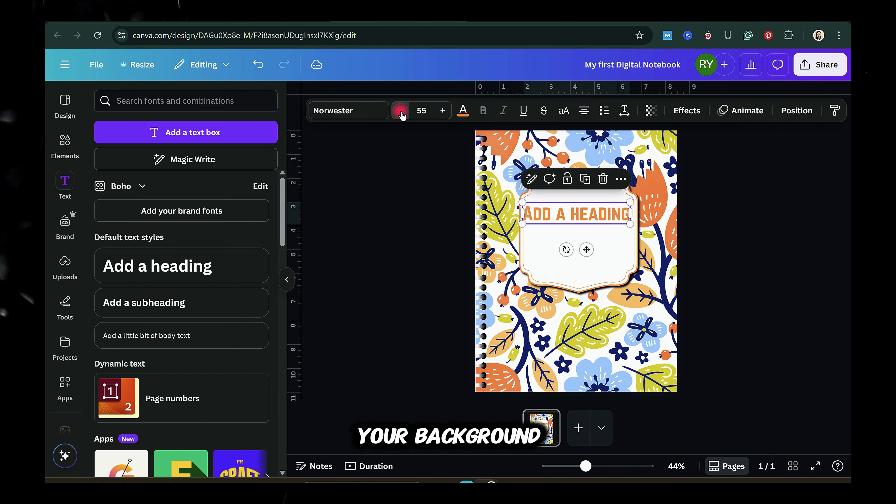
{"action": "left_click", "coordinate": [401, 111]}
{"action": "left_click_drag", "start_coordinate": [586, 249], "coordinate": [593, 256]}
{"action": "key", "text": "Escape"}
Step: Browse the ready-made font combinations for paired text styles and colours
{"action": "left_click_drag", "start_coordinate": [282, 208], "coordinate": [284, 279]}
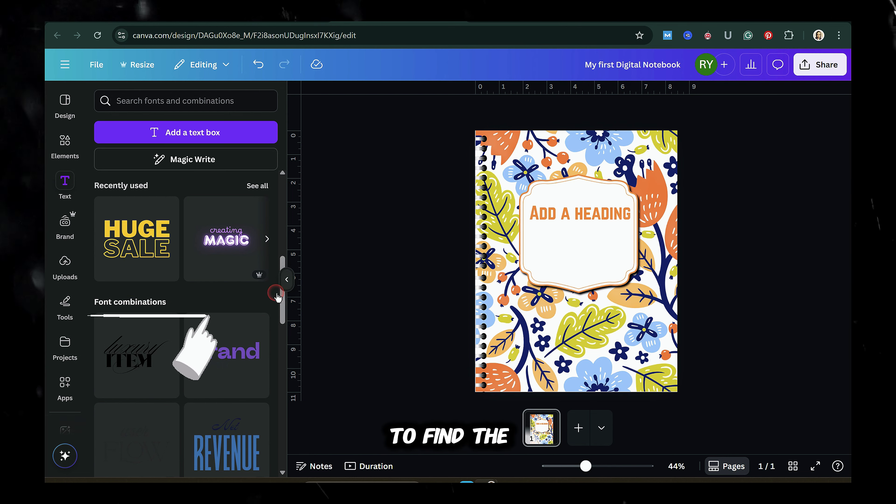
{"action": "left_click_drag", "start_coordinate": [282, 298], "coordinate": [278, 395]}
{"action": "scroll", "coordinate": [279, 395], "scroll_direction": "down", "scroll_amount": 8}
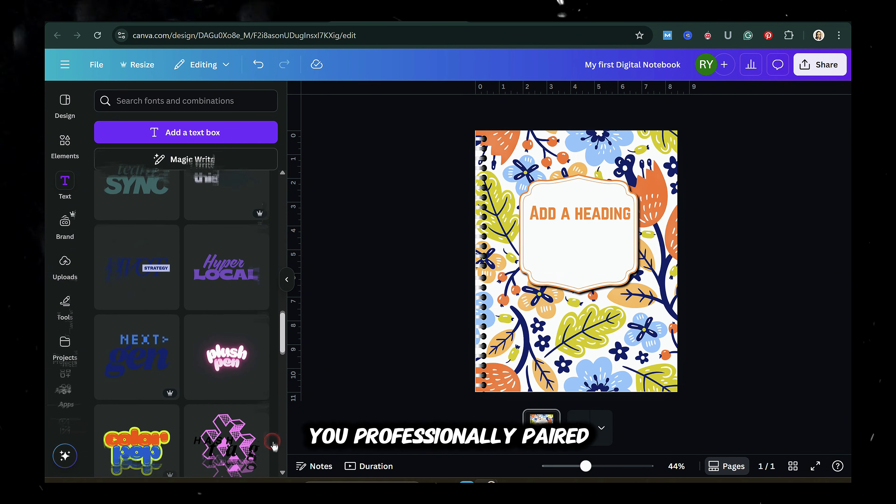
{"action": "scroll", "coordinate": [282, 368], "scroll_direction": "down", "scroll_amount": 7}
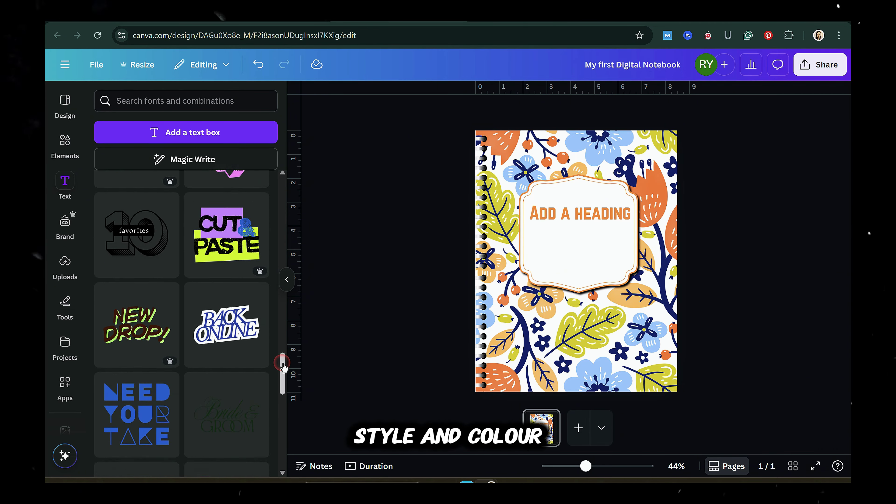
{"action": "scroll", "coordinate": [282, 373], "scroll_direction": "down", "scroll_amount": 3}
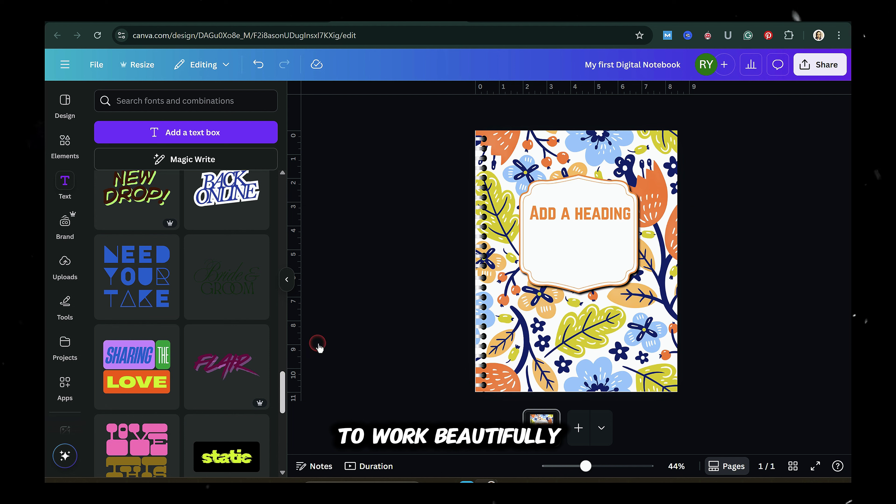
Step: Replace the heading text on the label with "My Notes"
{"action": "left_click", "coordinate": [559, 220]}
{"action": "left_click", "coordinate": [559, 220]}
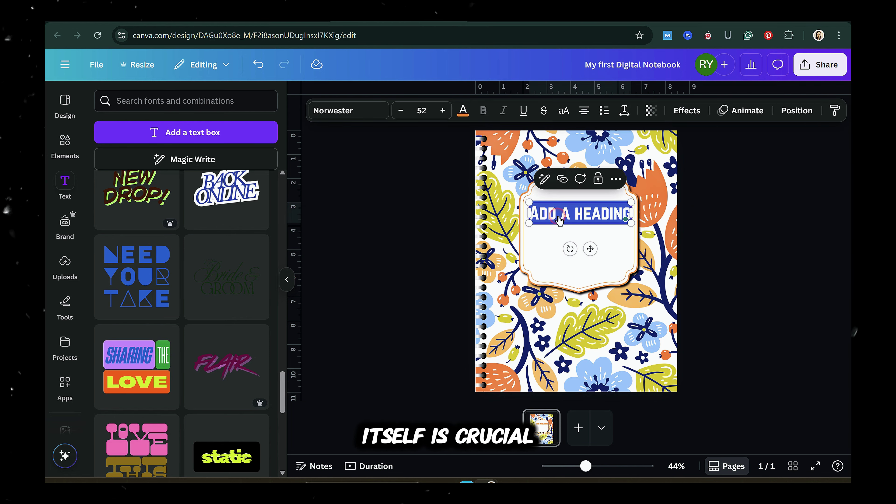
{"action": "type", "text": "My No"}
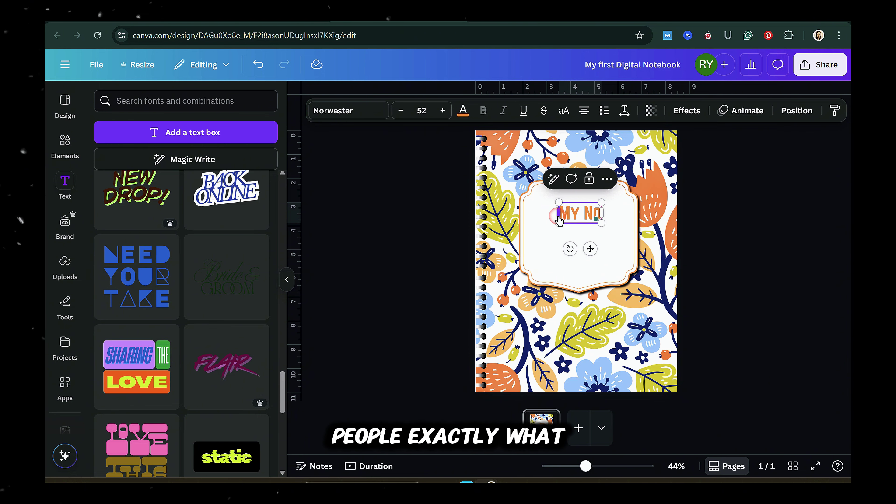
{"action": "type", "text": "tes"}
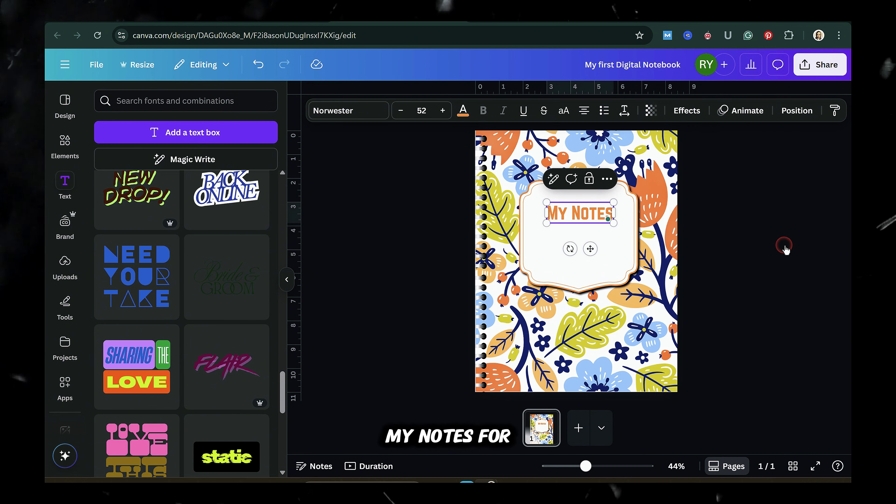
{"action": "left_click", "coordinate": [784, 247]}
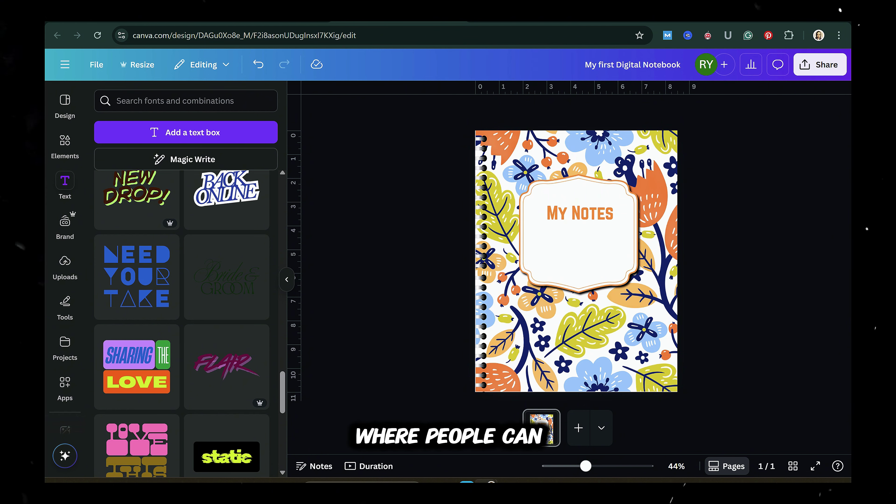
Step: Add a straight line below the title on the label and set its stroke weight to 2
{"action": "left_click", "coordinate": [571, 235]}
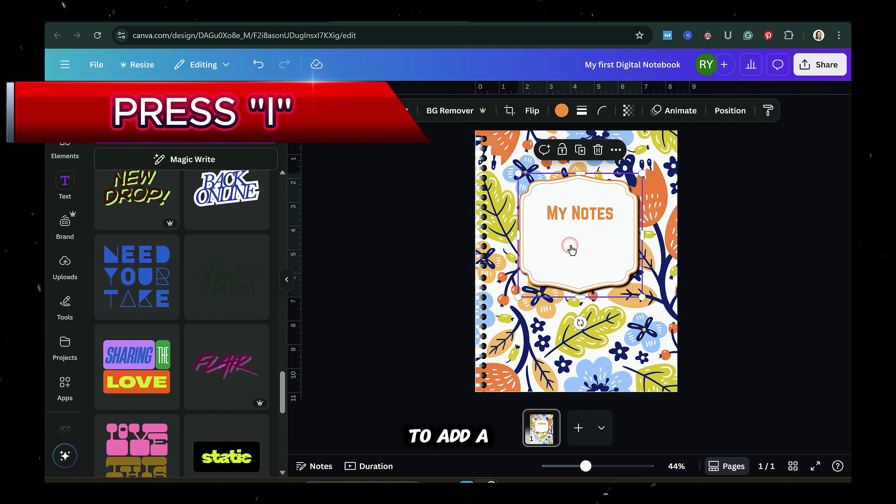
{"action": "key", "text": "l"}
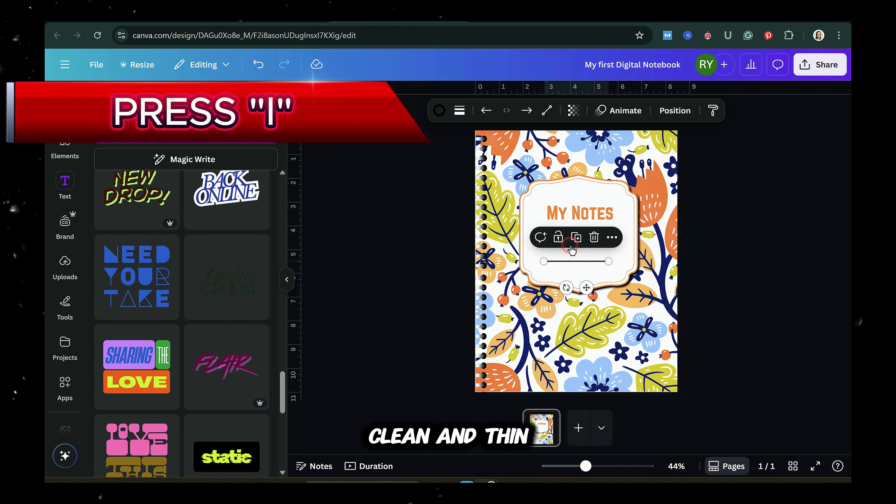
{"action": "left_click", "coordinate": [459, 110]}
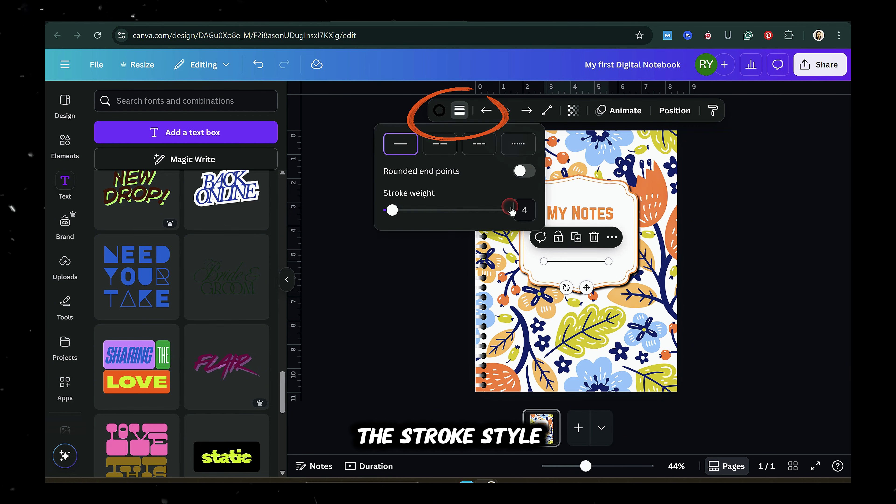
{"action": "left_click", "coordinate": [511, 206]}
{"action": "type", "text": "2"}
{"action": "key", "text": "Return"}
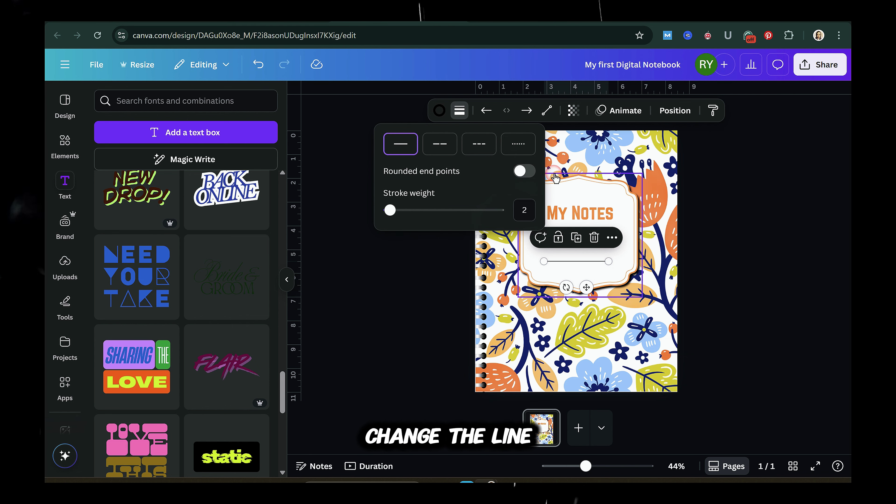
Step: Change the line below the title on the label to the short-dash style and colour it orange
{"action": "left_click", "coordinate": [474, 148]}
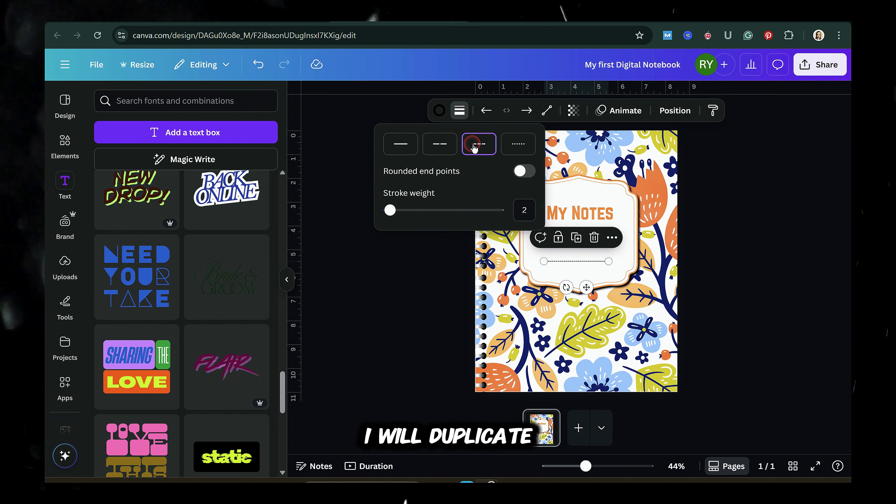
{"action": "left_click", "coordinate": [439, 111]}
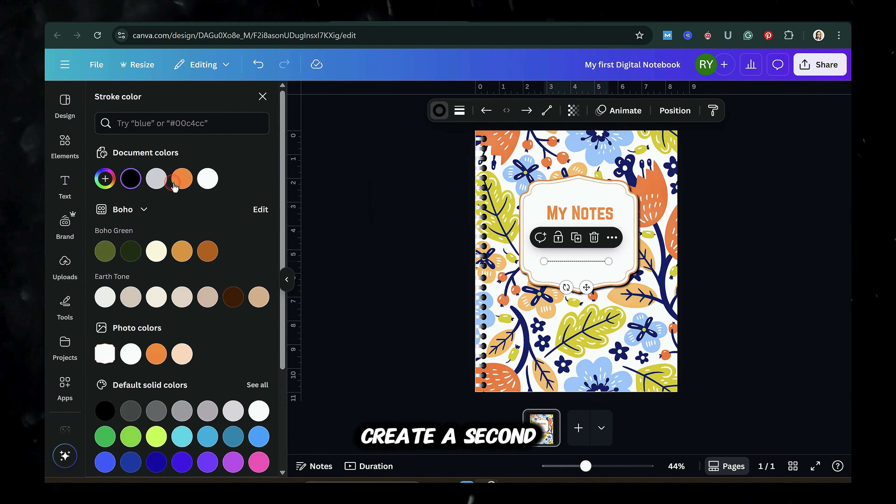
{"action": "left_click", "coordinate": [182, 178]}
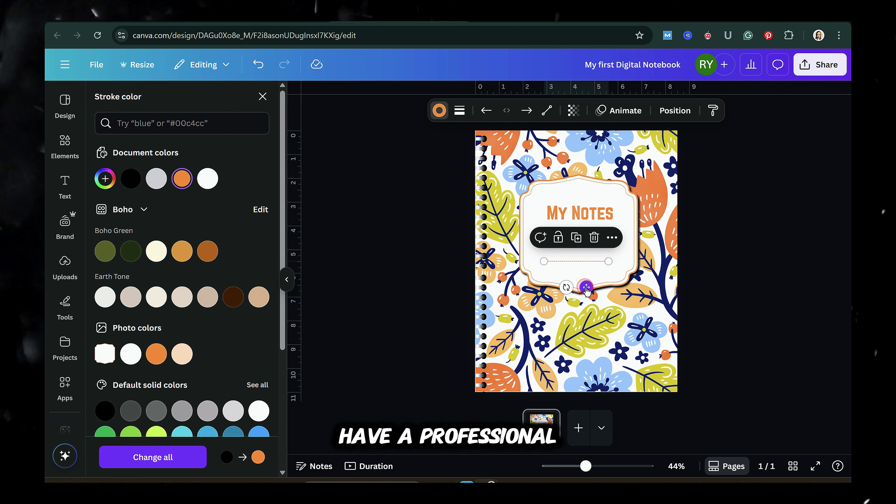
Step: Move the orange line closer to the title, lengthen it across the label, and place a duplicate line beneath it
{"action": "left_click_drag", "start_coordinate": [585, 286], "coordinate": [577, 276]}
{"action": "left_click_drag", "start_coordinate": [599, 246], "coordinate": [623, 250]}
{"action": "left_click_drag", "start_coordinate": [578, 278], "coordinate": [589, 294]}
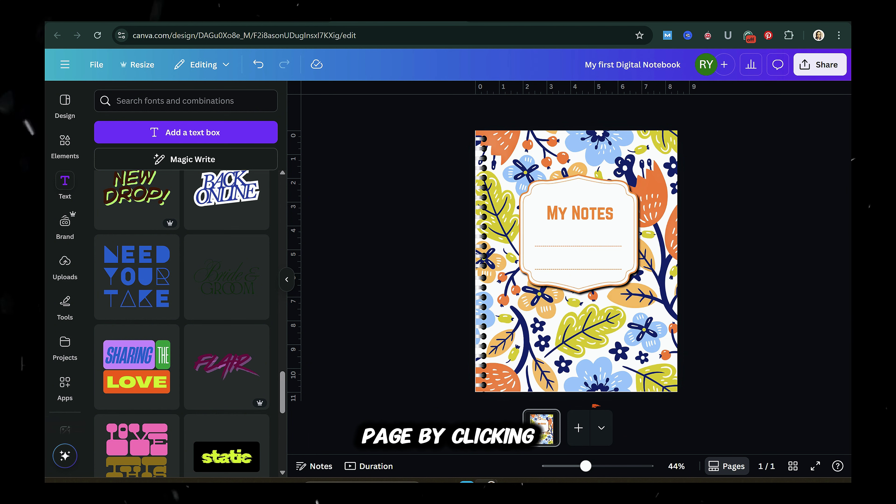
Step: Add a blank second page with a straight line in light gray #d2d3d5 at stroke weight 1
{"action": "left_click", "coordinate": [579, 428]}
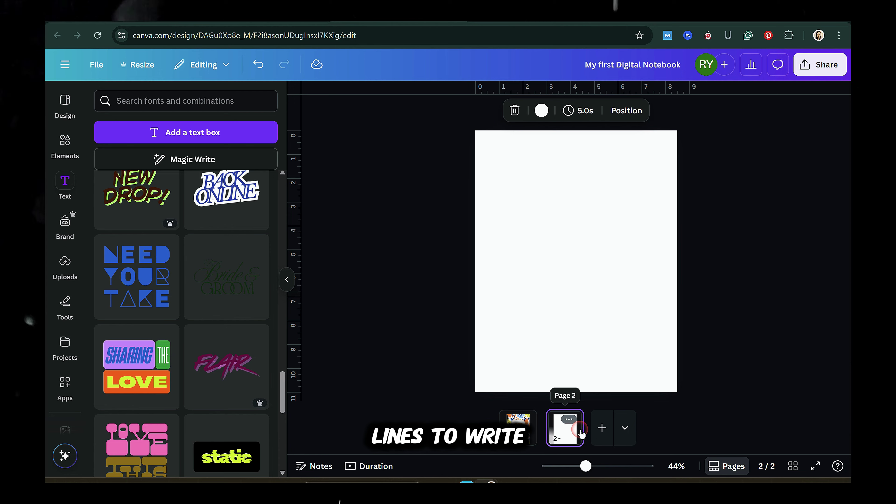
{"action": "key", "text": "l"}
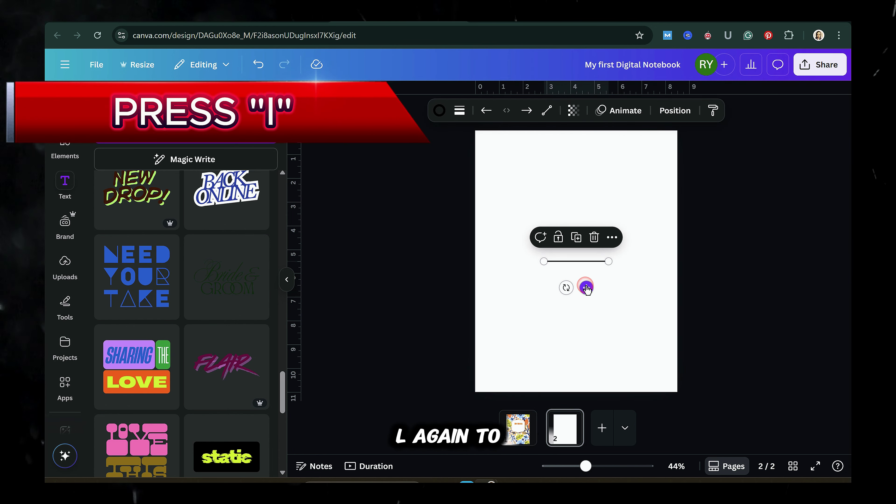
{"action": "left_click", "coordinate": [439, 110]}
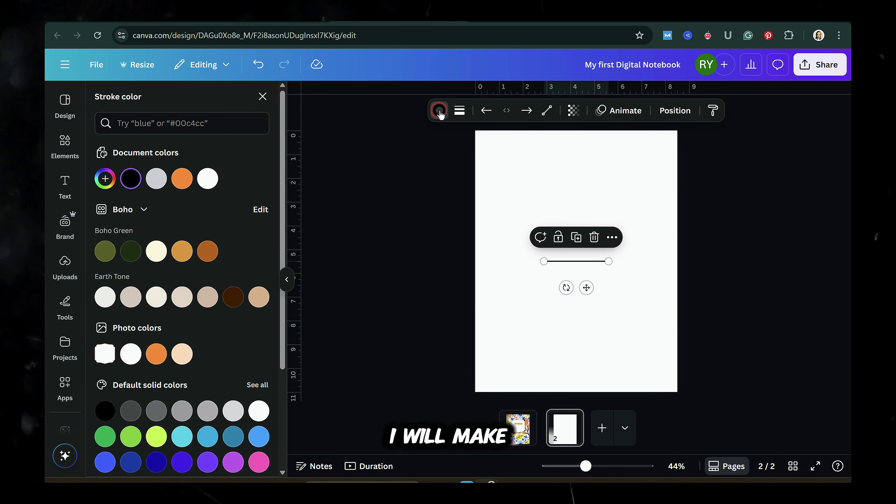
{"action": "left_click", "coordinate": [154, 179]}
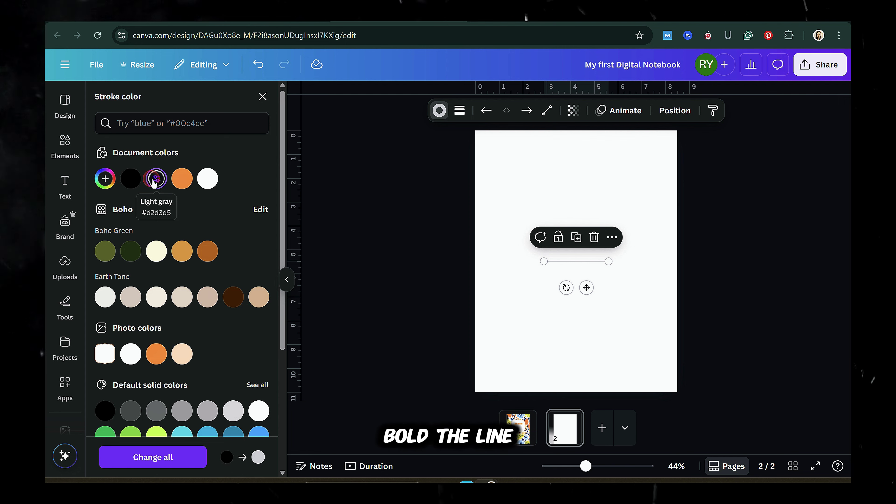
{"action": "left_click", "coordinate": [460, 111]}
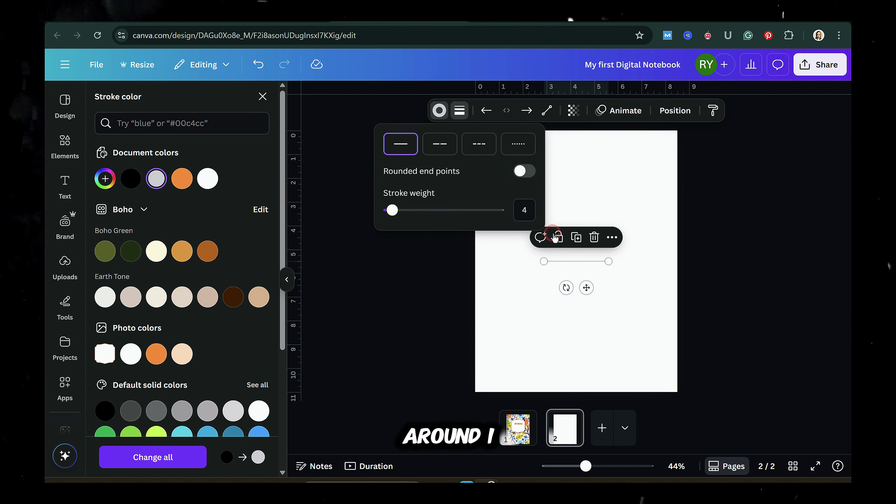
{"action": "left_click", "coordinate": [549, 228]}
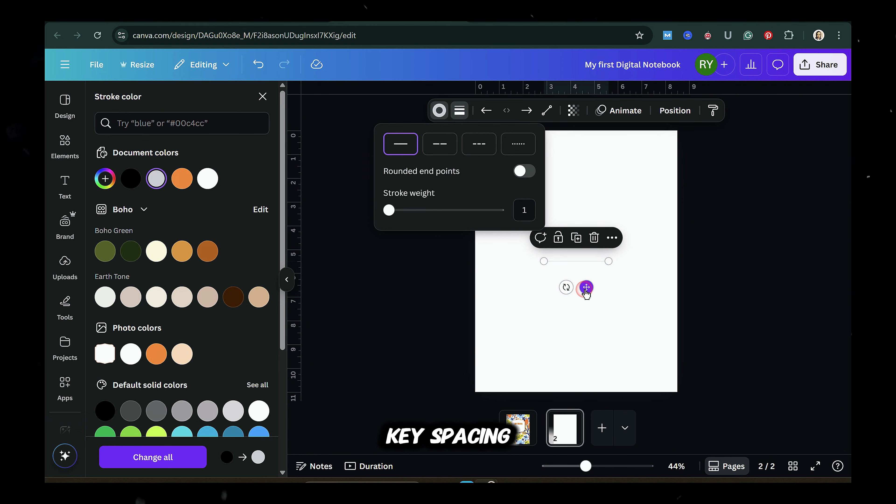
Step: Place the gray line near the upper edge of page 2, stretch it across the page, and position a duplicate just below it
{"action": "left_click_drag", "start_coordinate": [586, 293], "coordinate": [534, 190]}
{"action": "left_click_drag", "start_coordinate": [560, 161], "coordinate": [661, 163]}
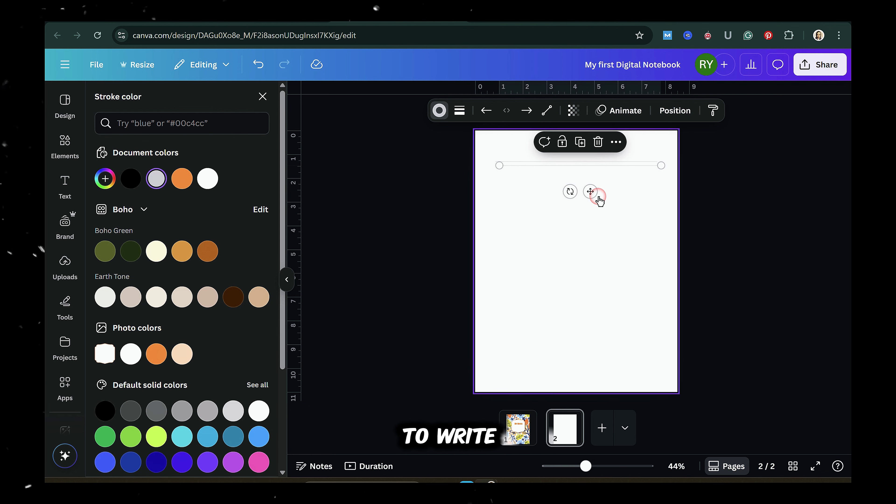
{"action": "left_click_drag", "start_coordinate": [599, 200], "coordinate": [591, 205]}
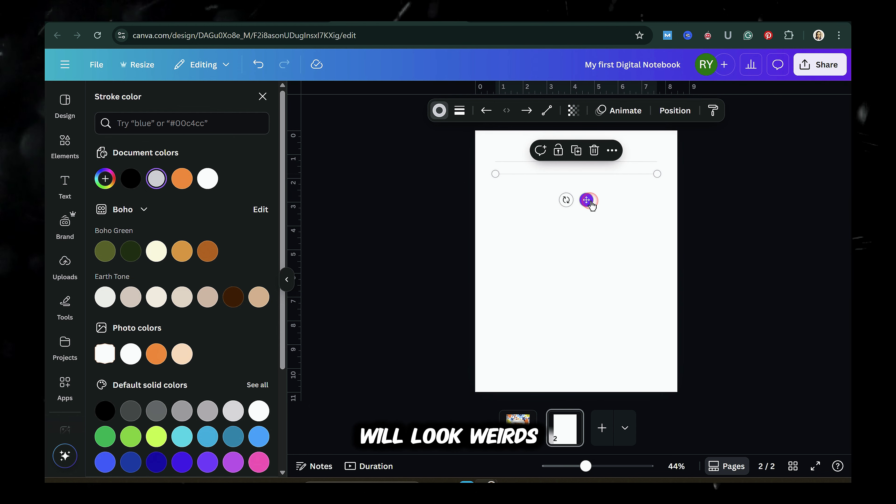
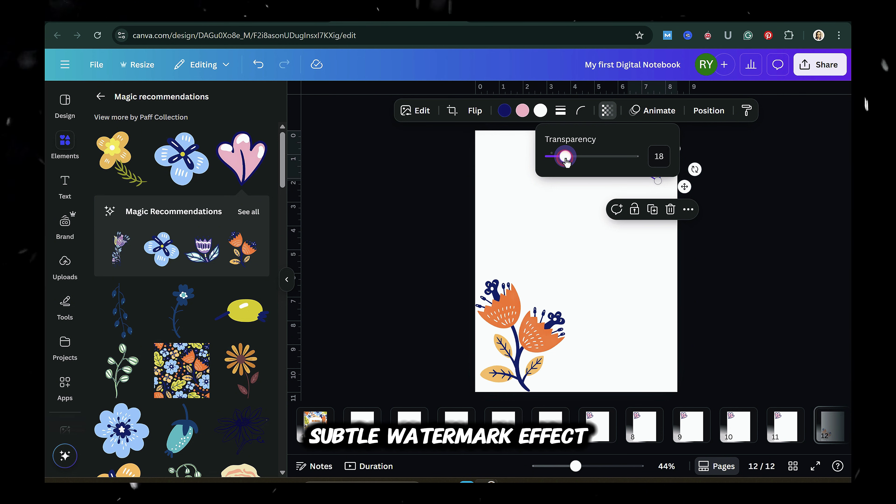
Step: On page 12, set the transparency of the pink flower to 13 and of the orange flowers to 15
{"action": "left_click_drag", "start_coordinate": [566, 161], "coordinate": [563, 160]}
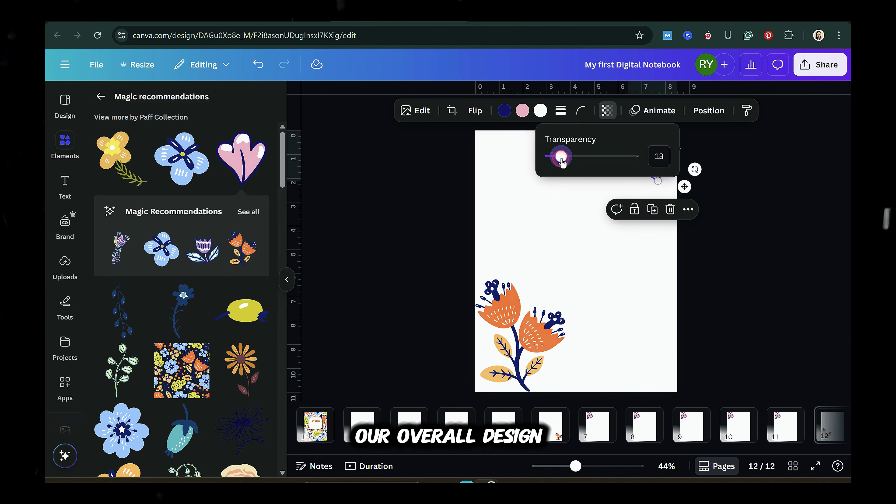
{"action": "left_click", "coordinate": [559, 293]}
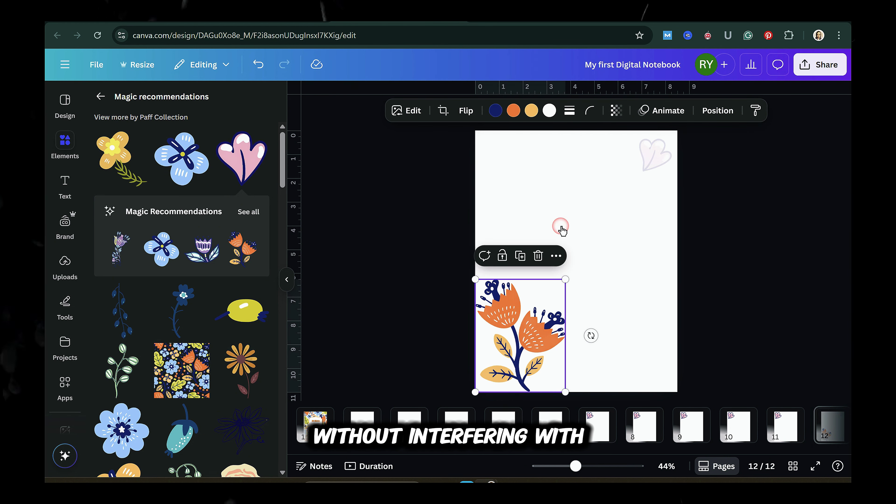
{"action": "left_click", "coordinate": [616, 110]}
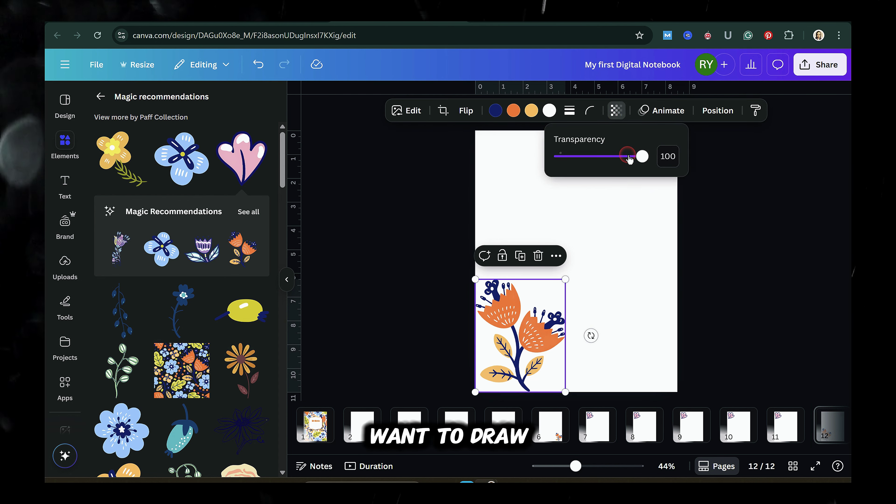
{"action": "left_click_drag", "start_coordinate": [640, 156], "coordinate": [571, 160]}
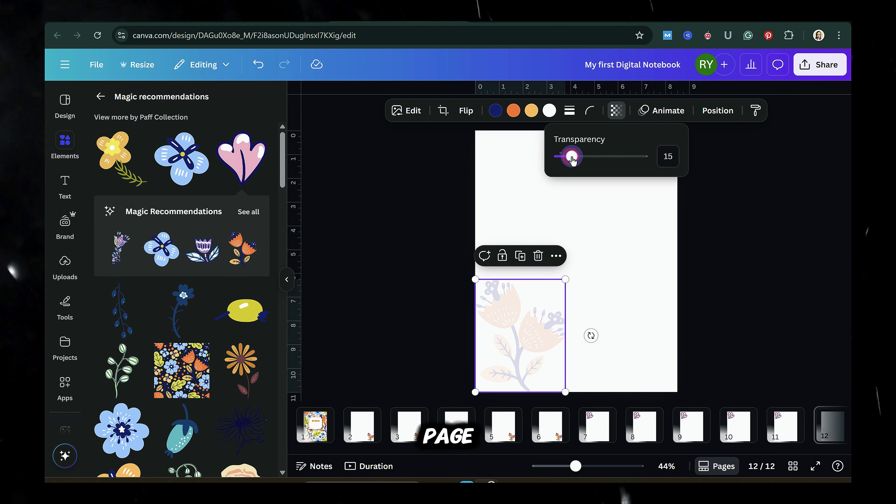
{"action": "left_click", "coordinate": [630, 295]}
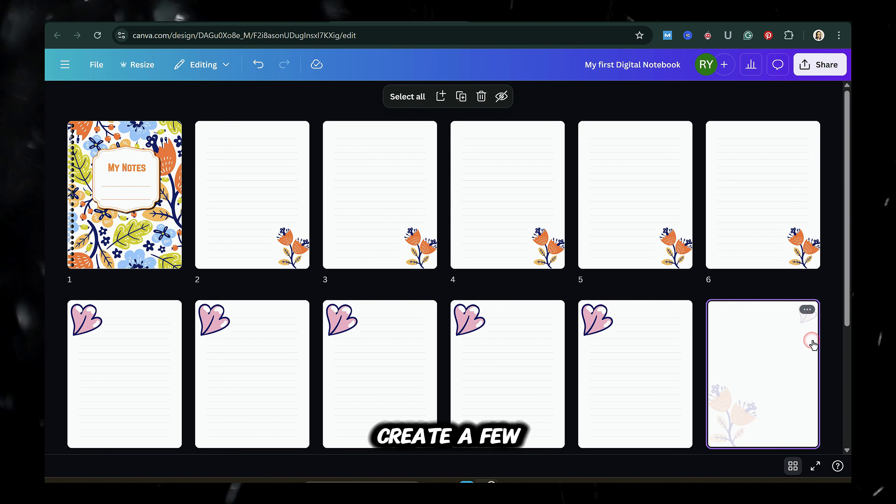
Step: Duplicate the watermarked blank page four times
{"action": "key", "text": "ctrl+d"}
{"action": "key", "text": "ctrl+d"}
{"action": "key", "text": "ctrl+d"}
{"action": "key", "text": "ctrl+d"}
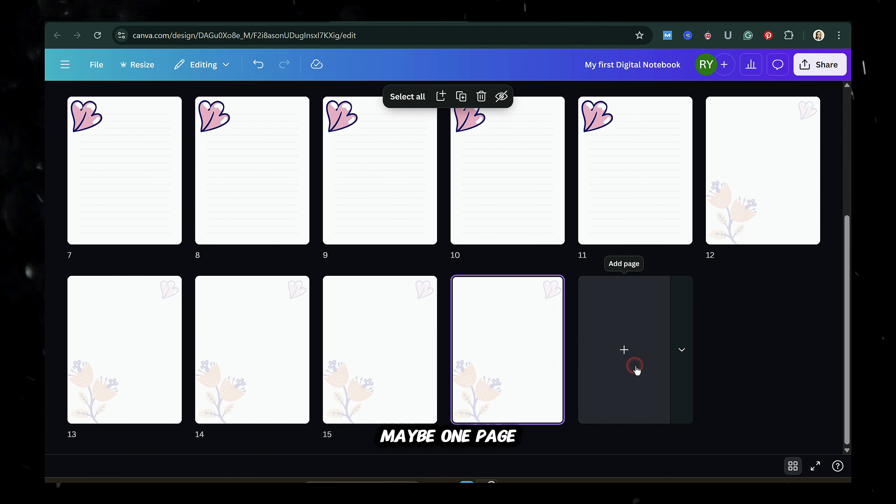
Step: Add a copy of the lined page with the pink corner flower as page 17
{"action": "left_click", "coordinate": [636, 370]}
{"action": "right_click", "coordinate": [636, 370]}
{"action": "left_click", "coordinate": [716, 202]}
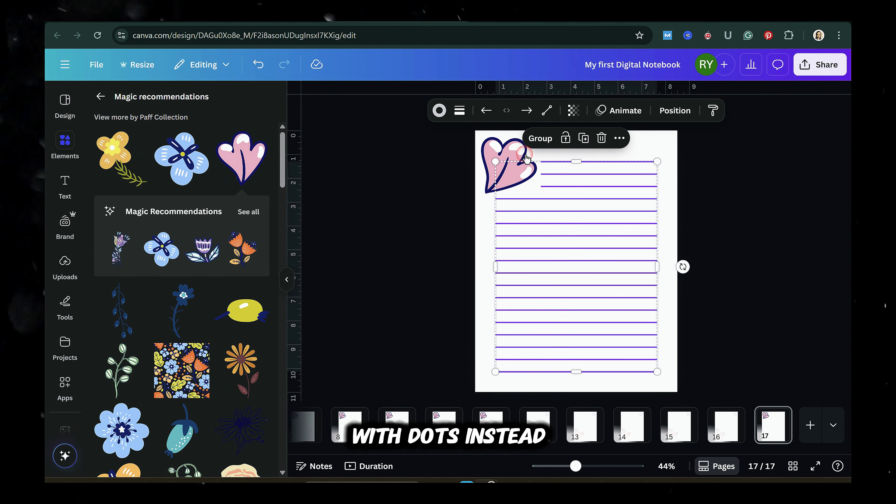
Step: Restyle the writing lines on page 17 as darker gray dotted lines, copying the style from the finished lines to the rest
{"action": "left_click", "coordinate": [459, 110]}
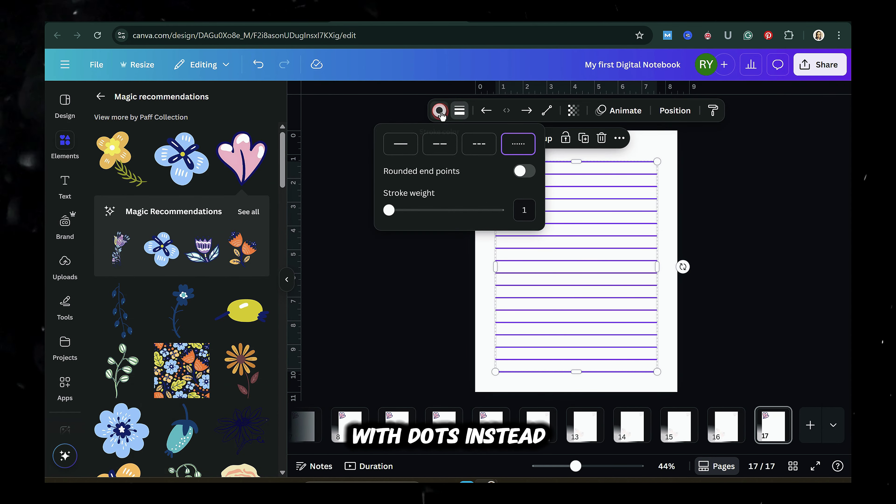
{"action": "left_click", "coordinate": [441, 114]}
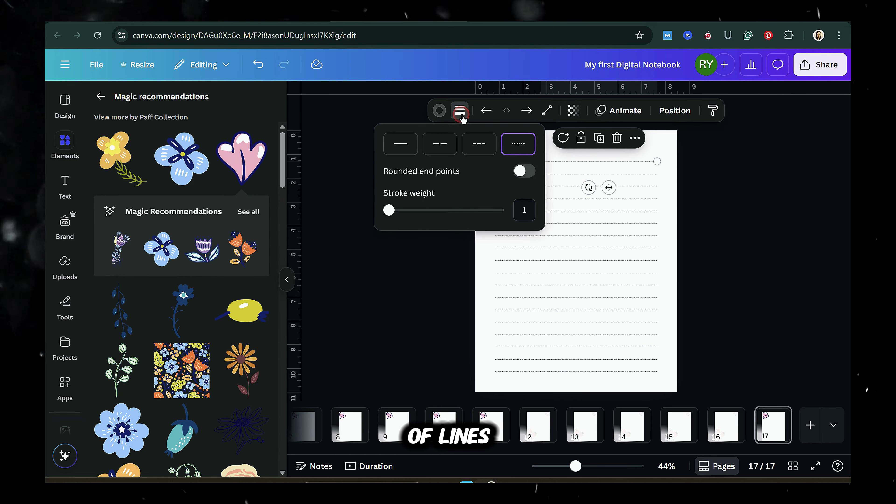
{"action": "left_click", "coordinate": [441, 148]}
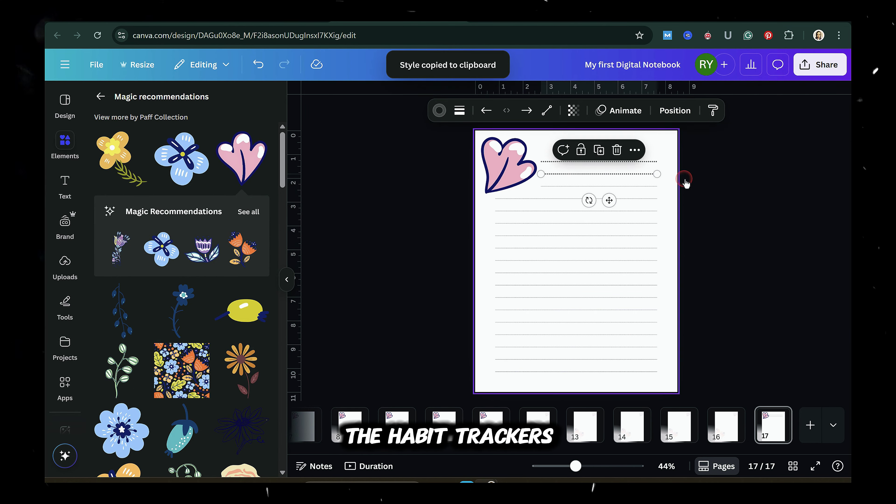
{"action": "left_click", "coordinate": [599, 340]}
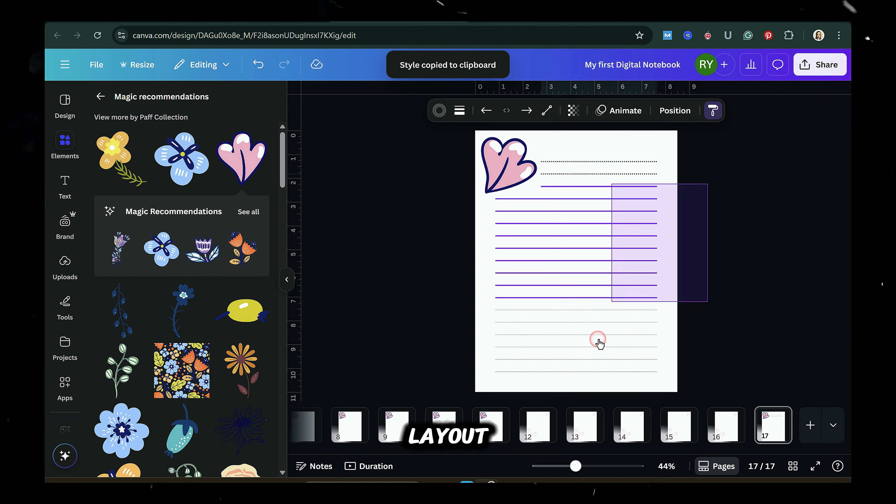
{"action": "left_click", "coordinate": [702, 243]}
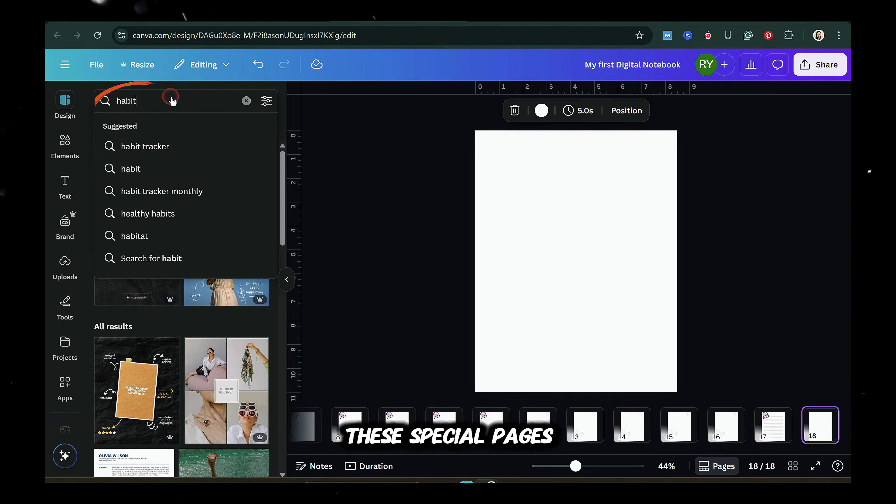
Step: Search the templates for "habit tracker" and browse the available page layouts
{"action": "type", "text": "tracker"}
{"action": "key", "text": "Return"}
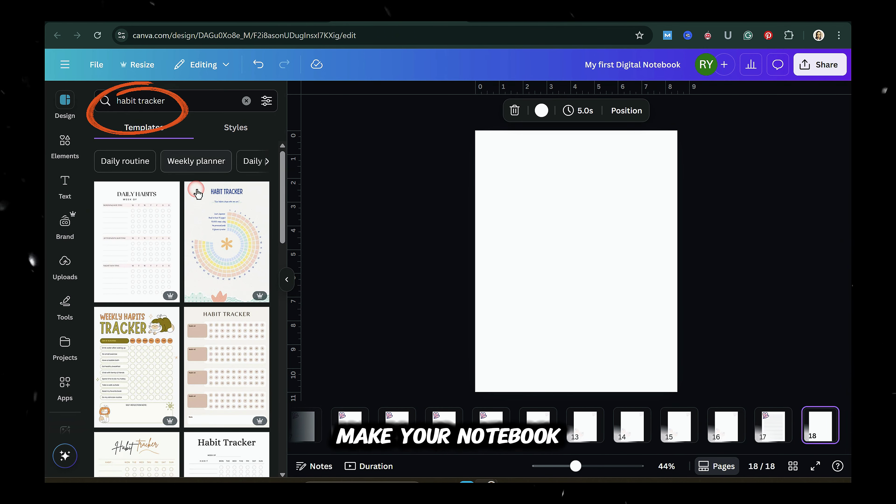
{"action": "scroll", "coordinate": [281, 312], "scroll_direction": "down", "scroll_amount": 10}
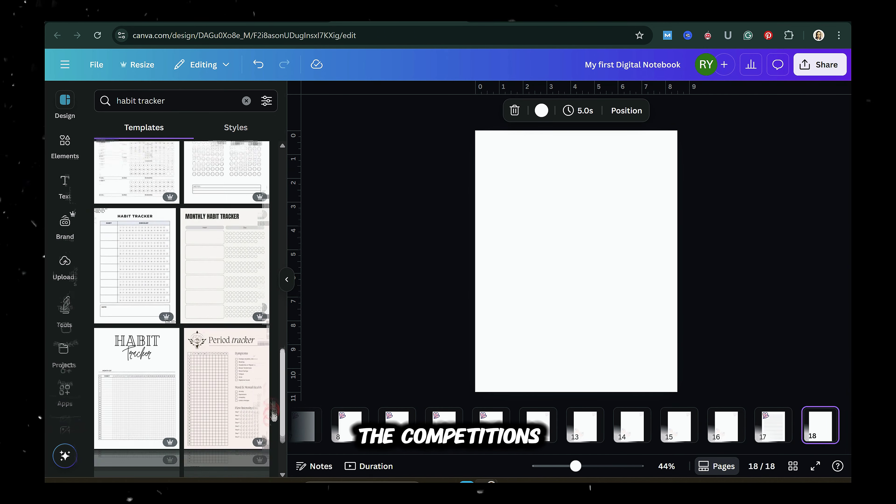
{"action": "left_click_drag", "start_coordinate": [281, 313], "coordinate": [279, 180]}
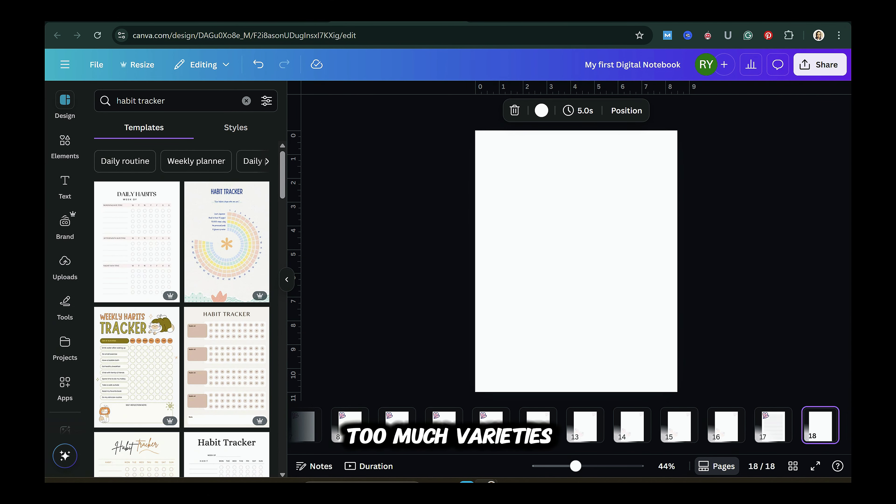
Step: Search the templates for "month" and browse the available page layouts
{"action": "triple_click", "coordinate": [199, 100]}
{"action": "type", "text": "month"}
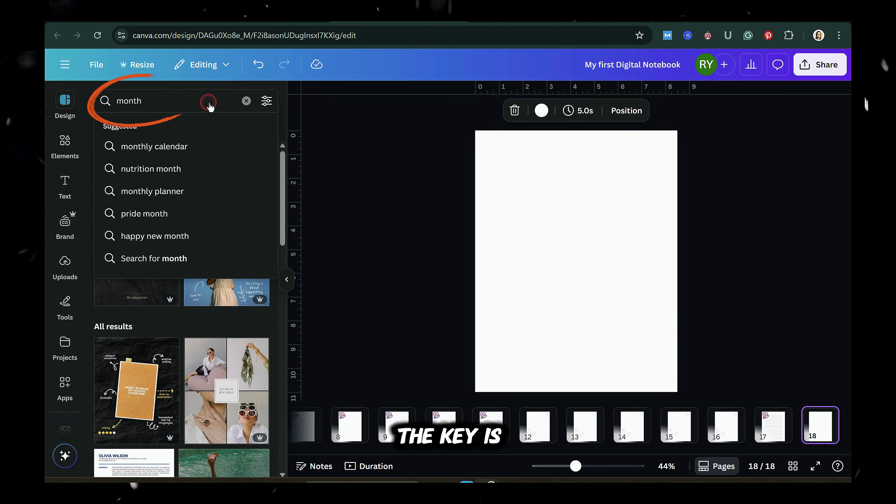
{"action": "left_click", "coordinate": [166, 124]}
{"action": "left_click_drag", "start_coordinate": [278, 192], "coordinate": [277, 429]}
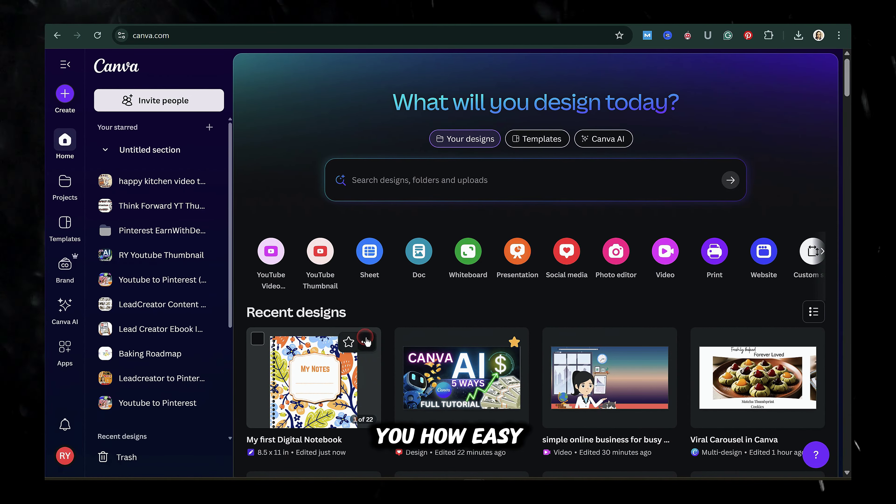
Step: Make a copy of the recent design "My first Digital Notebook" and open the copy with its page thumbnails shown
{"action": "left_click", "coordinate": [367, 343]}
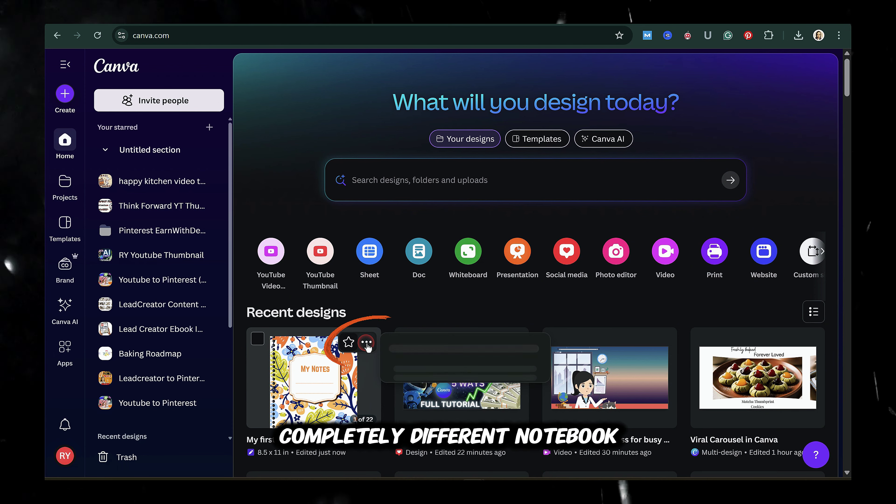
{"action": "left_click", "coordinate": [366, 343]}
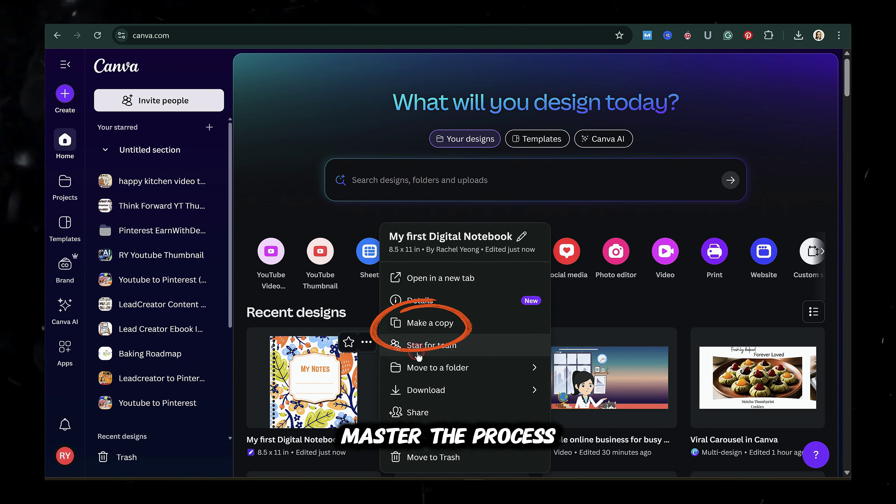
{"action": "left_click", "coordinate": [427, 332]}
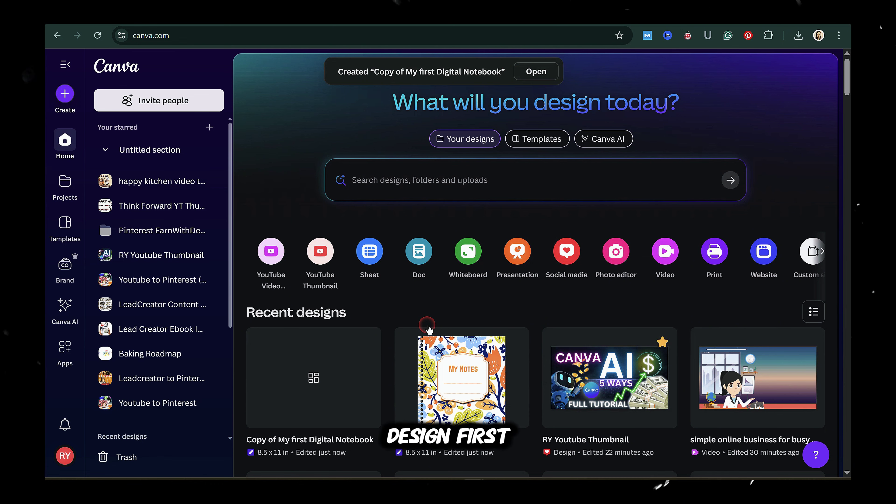
{"action": "left_click", "coordinate": [536, 73]}
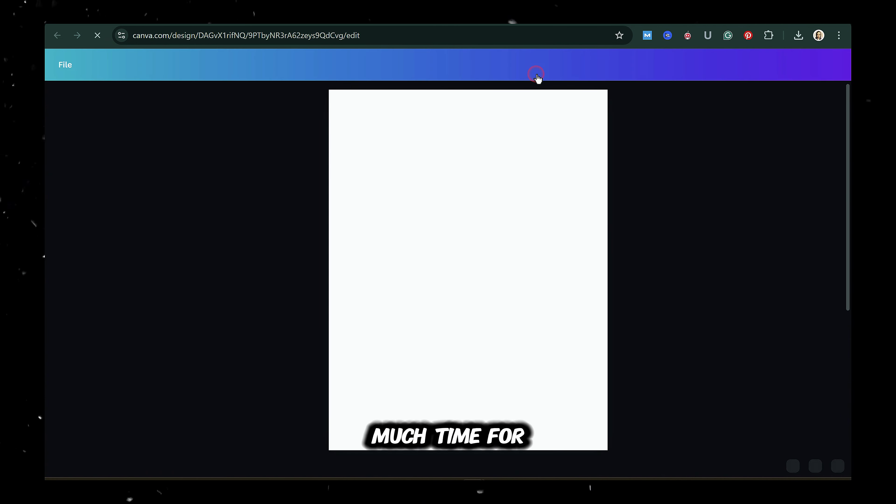
{"action": "left_click", "coordinate": [776, 467]}
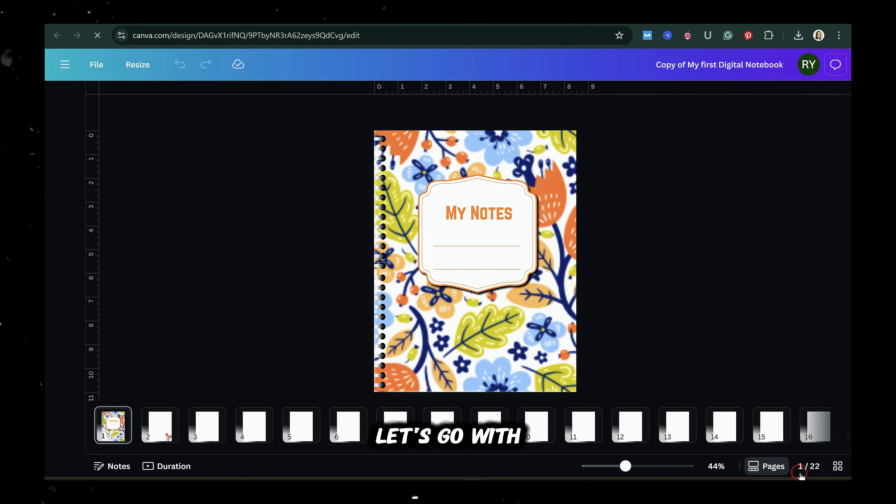
Step: Replace the cover's floral pattern with the white-and-orange flower photo from the "orange floral" results, rotated and enlarged to fill the page
{"action": "left_click", "coordinate": [832, 466]}
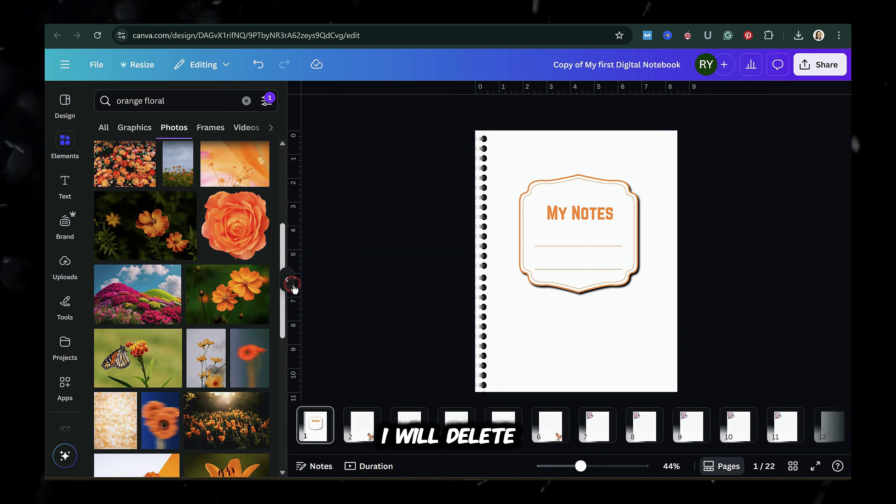
{"action": "left_click_drag", "start_coordinate": [294, 282], "coordinate": [295, 343]}
{"action": "left_click", "coordinate": [231, 344]}
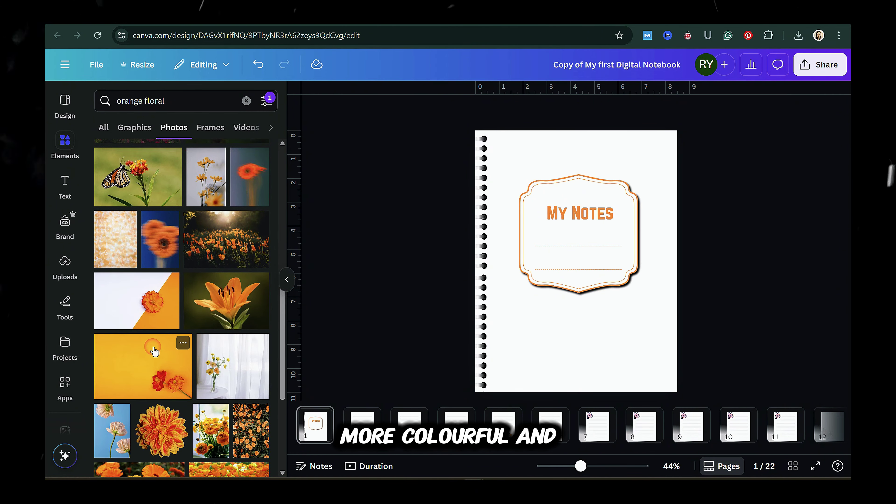
{"action": "left_click_drag", "start_coordinate": [162, 313], "coordinate": [611, 336]}
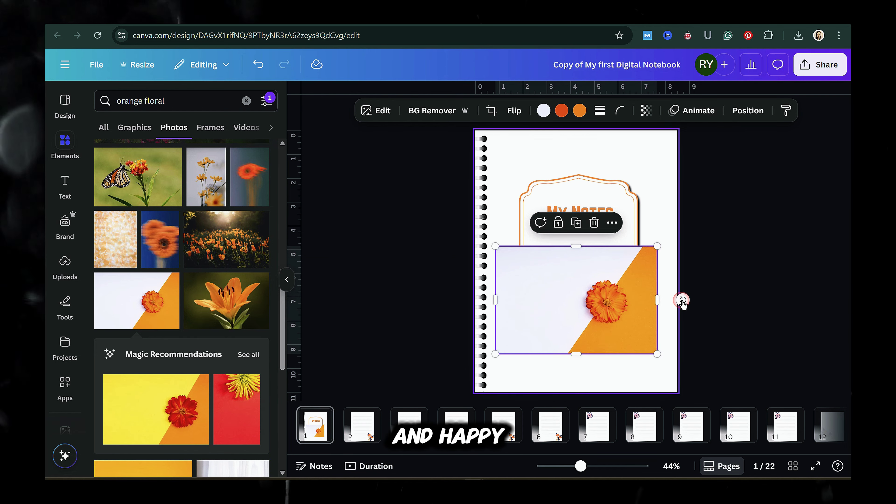
{"action": "left_click_drag", "start_coordinate": [683, 300], "coordinate": [579, 381]}
{"action": "left_click_drag", "start_coordinate": [582, 331], "coordinate": [536, 343]}
{"action": "left_click_drag", "start_coordinate": [584, 232], "coordinate": [722, 86]}
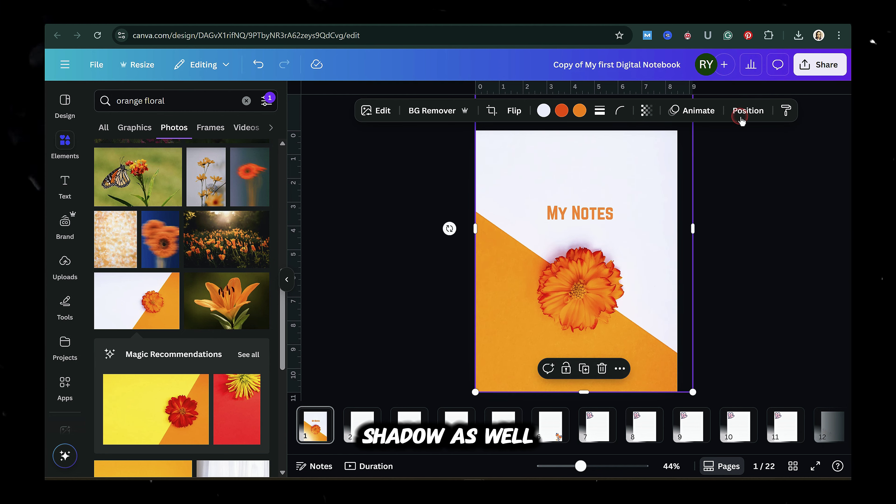
Step: Send the flower photo behind the other cover elements and restyle the label in orange with the white title "Creative Journal" and white dotted lines
{"action": "left_click", "coordinate": [746, 112]}
{"action": "left_click", "coordinate": [231, 121]}
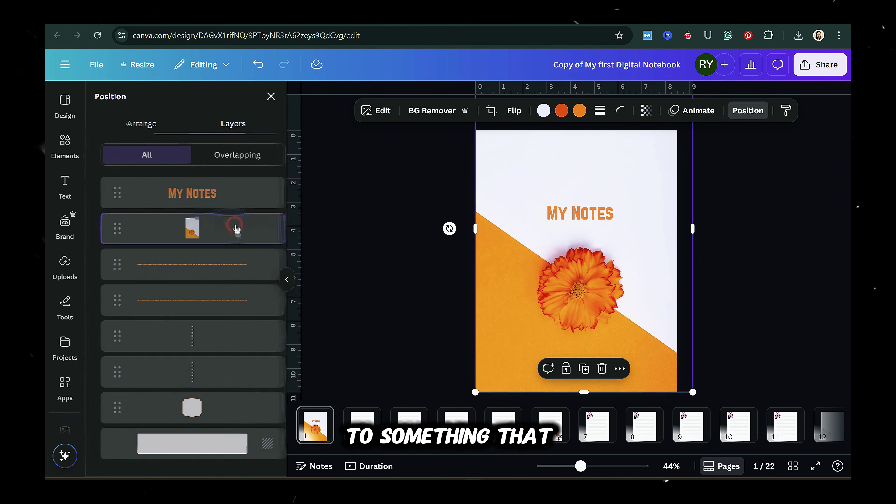
{"action": "left_click_drag", "start_coordinate": [210, 284], "coordinate": [198, 410]}
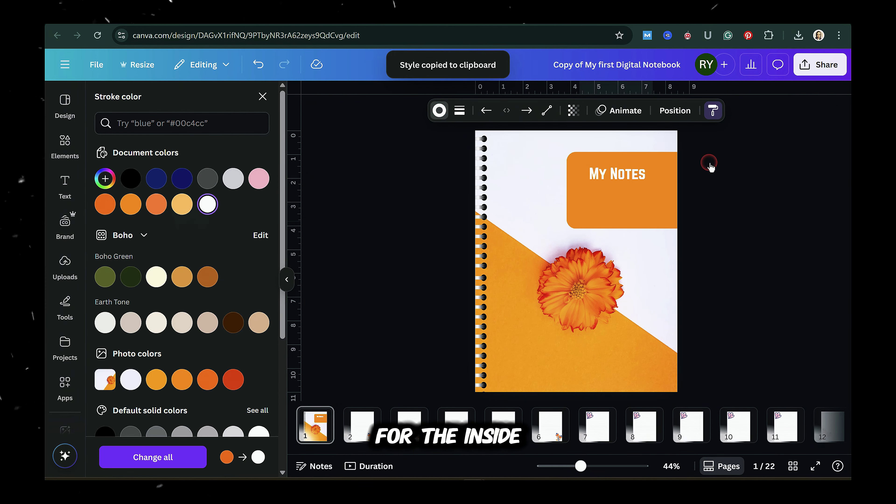
{"action": "left_click", "coordinate": [215, 323]}
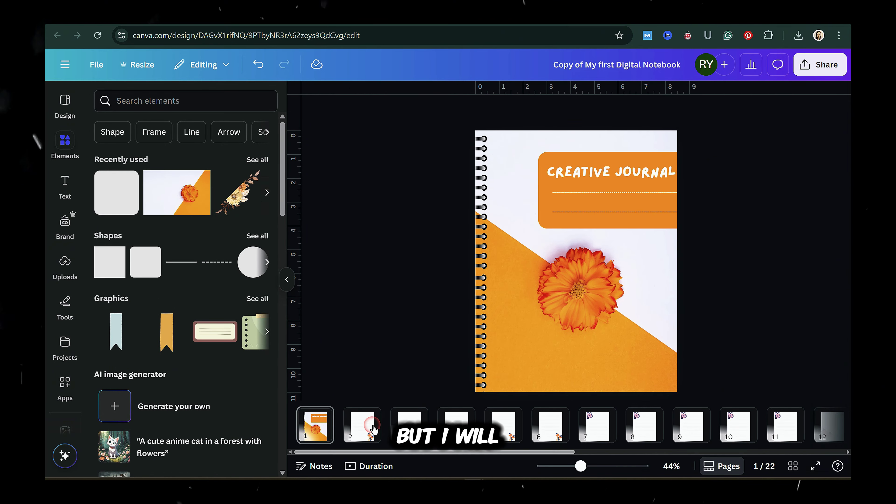
Step: Find magic recommendations similar to the cover's flower photo and add the yellow-and-orange photo with the red flower to page 2
{"action": "left_click", "coordinate": [582, 338]}
{"action": "left_click", "coordinate": [620, 368]}
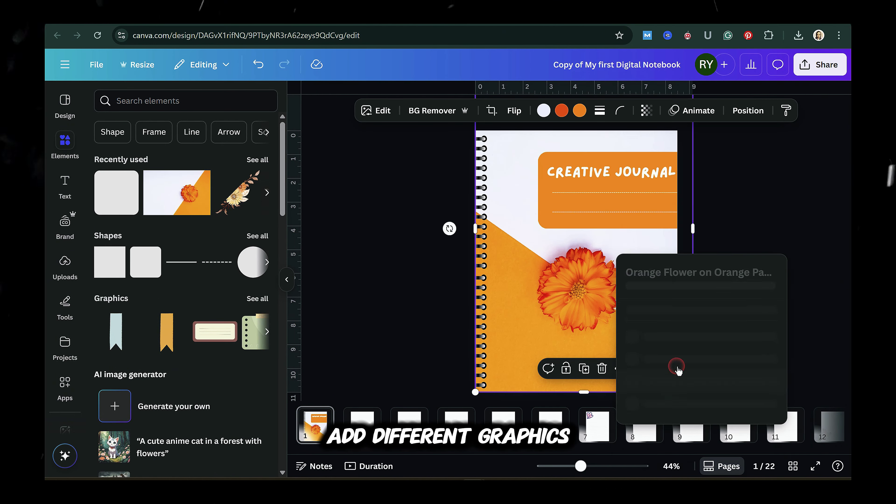
{"action": "left_click", "coordinate": [691, 283]}
{"action": "left_click_drag", "start_coordinate": [282, 198], "coordinate": [286, 238]}
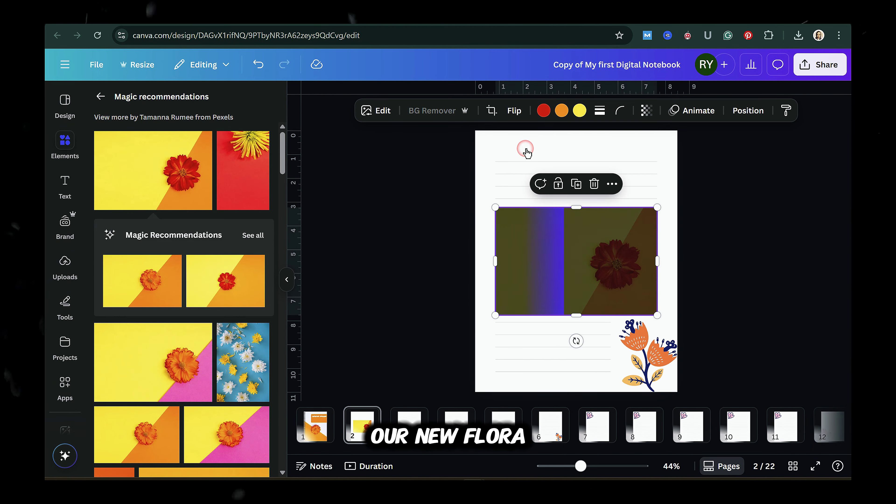
Step: Replace page 2's floral graphic with the red flower, background removed, in the lower-right page corner with a Drop shadow
{"action": "left_click", "coordinate": [617, 211]}
{"action": "left_click_drag", "start_coordinate": [617, 212], "coordinate": [647, 326]}
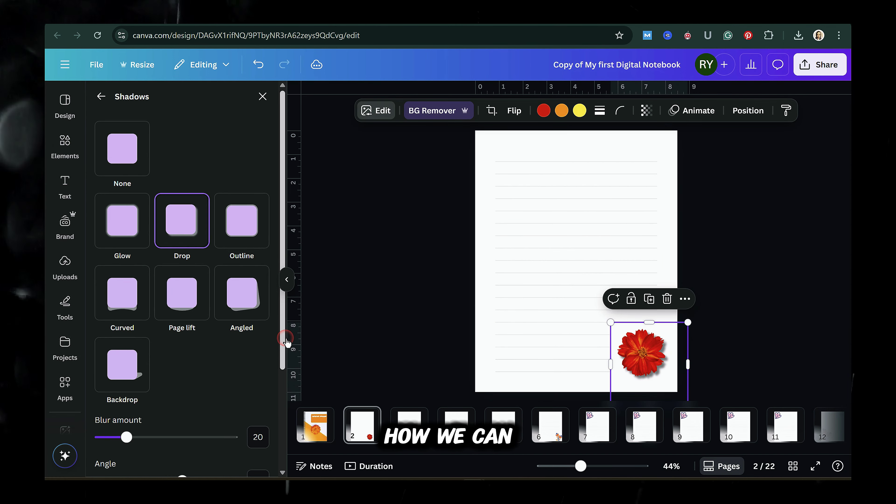
{"action": "scroll", "coordinate": [126, 386], "scroll_direction": "down", "scroll_amount": 3}
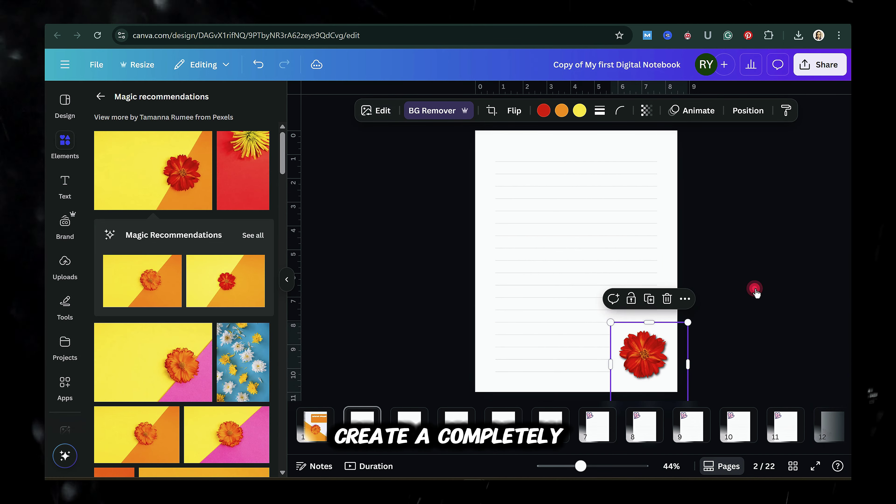
{"action": "left_click", "coordinate": [755, 291]}
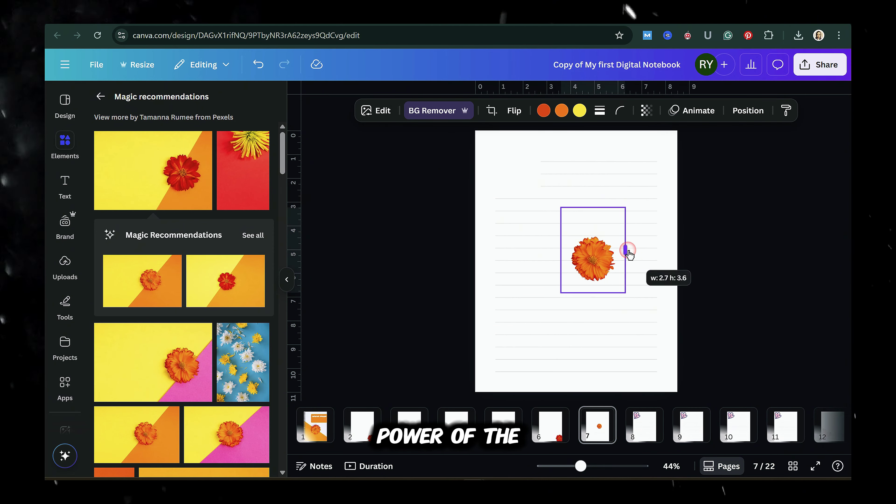
Step: Crop the orange flower cutout, place it in the upper-left page corner from page 7 onward, and review the finished pages in the grid
{"action": "left_click_drag", "start_coordinate": [626, 251], "coordinate": [521, 171]}
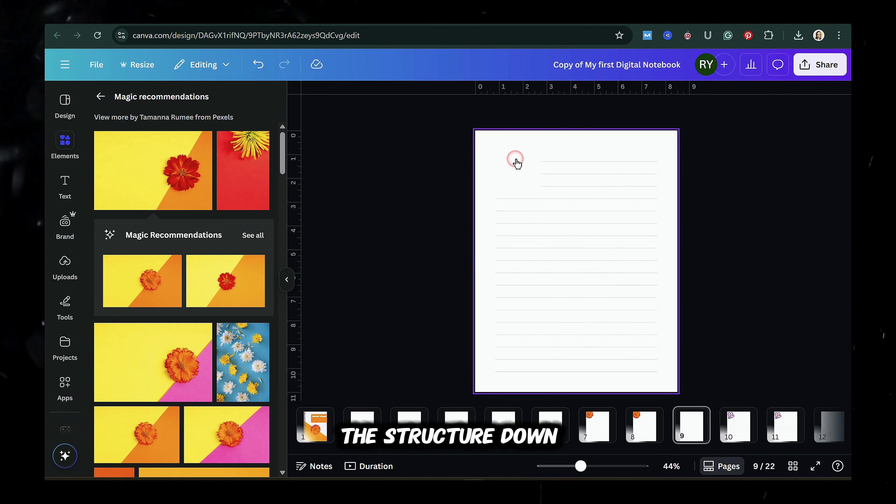
{"action": "left_click", "coordinate": [596, 192]}
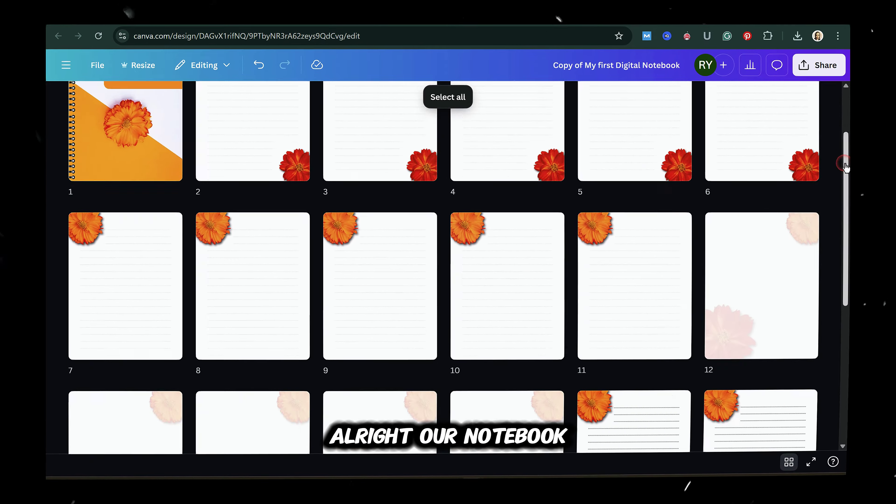
{"action": "mouse_move", "coordinate": [844, 123]}
{"action": "left_mouse_down"}
{"action": "mouse_move", "coordinate": [841, 236]}
{"action": "mouse_move", "coordinate": [844, 124]}
{"action": "left_mouse_up"}
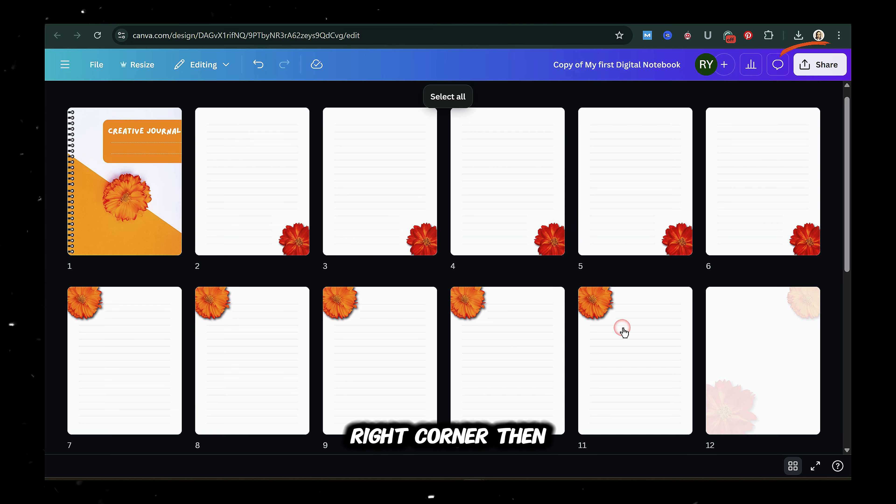
Step: Download pages 1–22 of the notebook as a PDF Standard file
{"action": "left_click", "coordinate": [821, 69]}
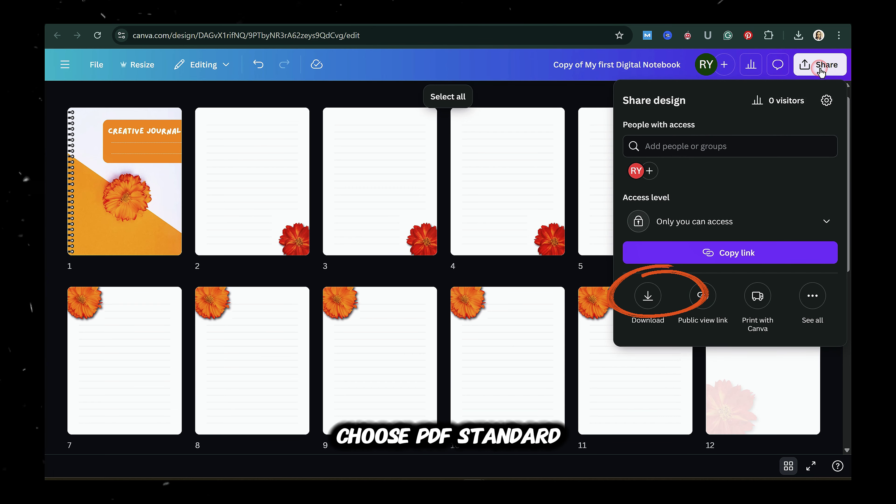
{"action": "left_click", "coordinate": [647, 296]}
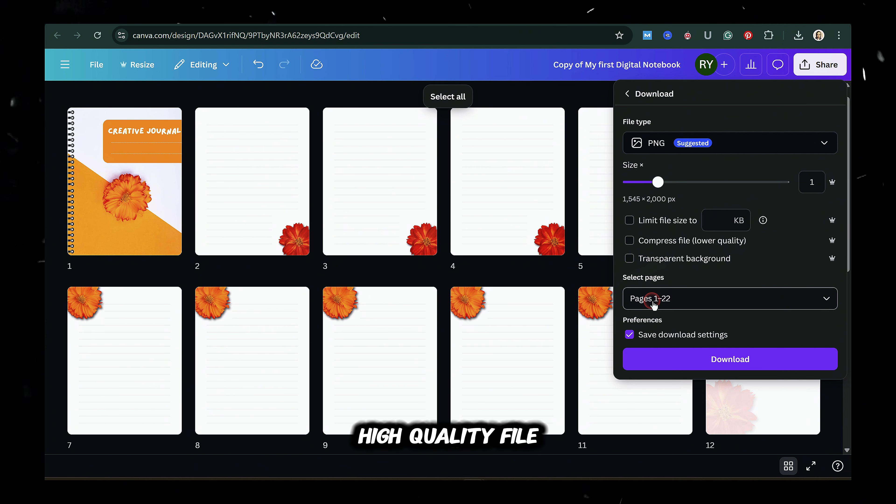
{"action": "left_click", "coordinate": [770, 143]}
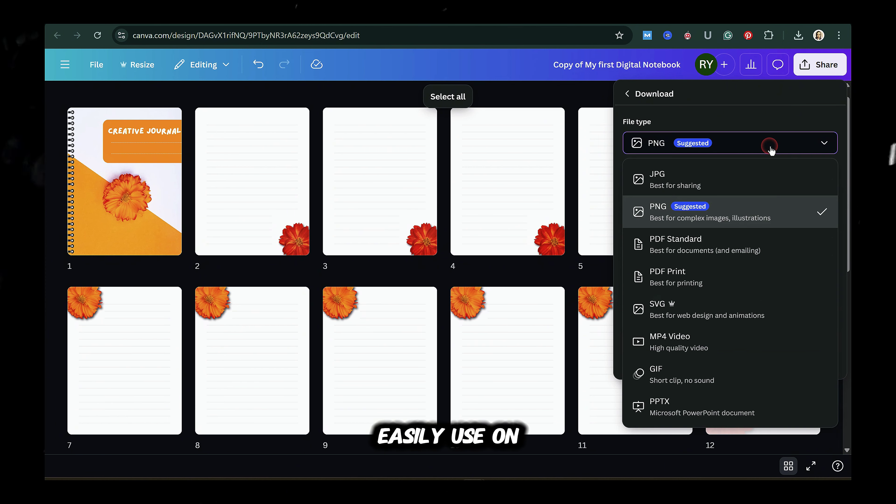
{"action": "left_click", "coordinate": [740, 247]}
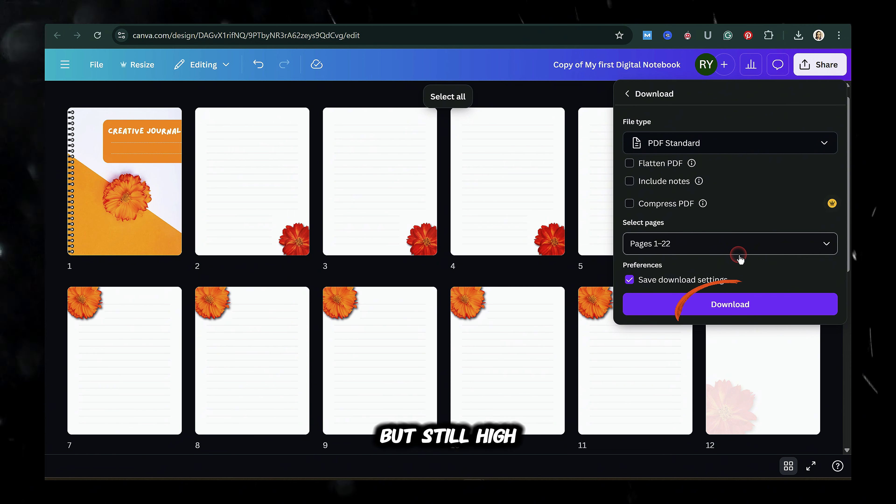
{"action": "left_click", "coordinate": [736, 303]}
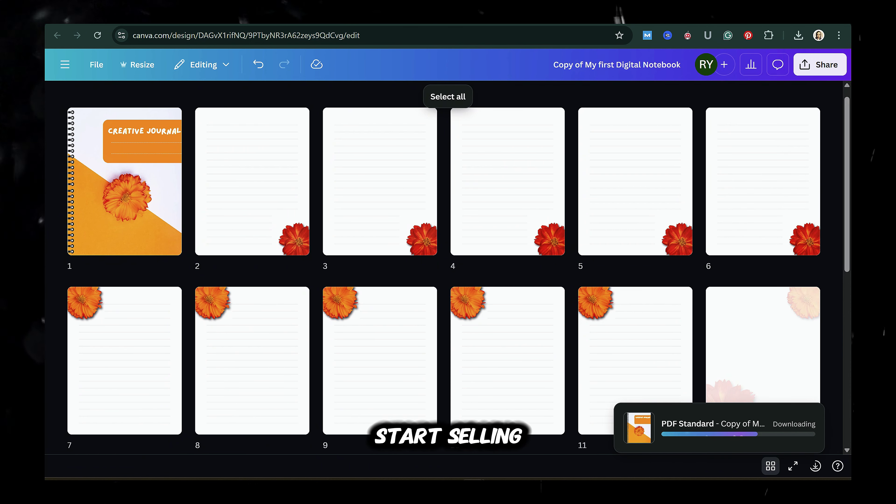
Step: Open the downloaded "Copy of My first Digital Notebook" PDF and check its pages at 50% zoom
{"action": "left_click", "coordinate": [798, 35]}
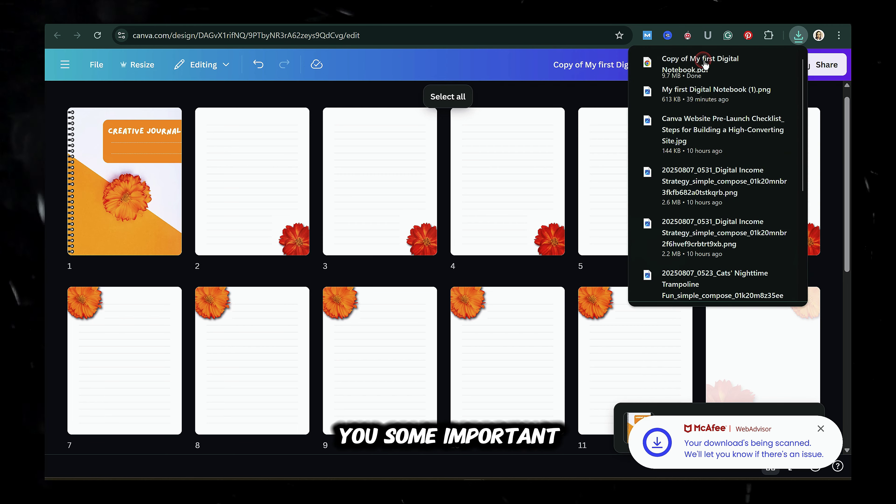
{"action": "left_click", "coordinate": [687, 65]}
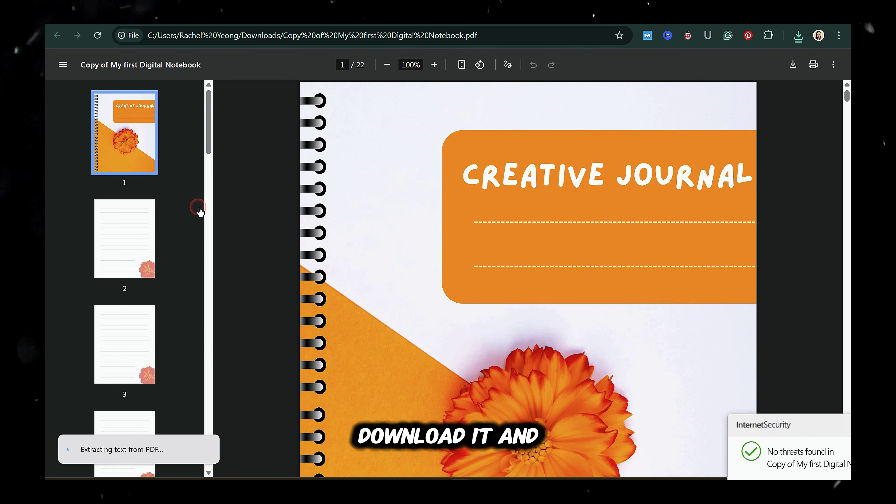
{"action": "left_click", "coordinate": [124, 238]}
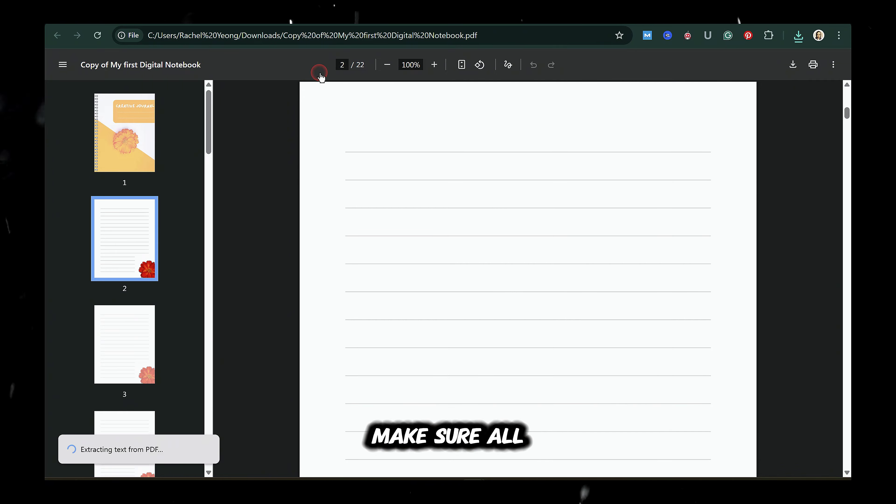
{"action": "left_click", "coordinate": [386, 65]}
{"action": "left_click", "coordinate": [387, 65]}
{"action": "left_click", "coordinate": [386, 65]}
{"action": "left_click", "coordinate": [387, 64]}
{"action": "left_click", "coordinate": [386, 65]}
{"action": "mouse_move", "coordinate": [845, 101]}
{"action": "left_mouse_down"}
{"action": "mouse_move", "coordinate": [846, 449]}
{"action": "mouse_move", "coordinate": [846, 100]}
{"action": "left_mouse_up"}
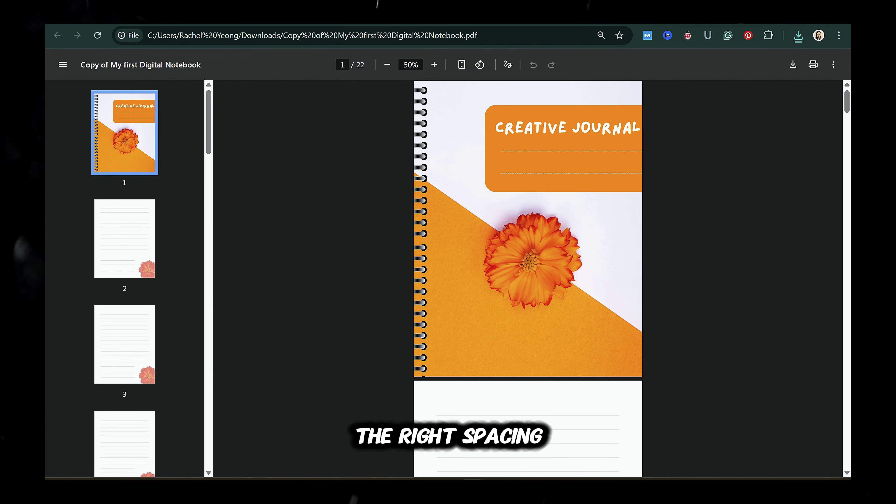